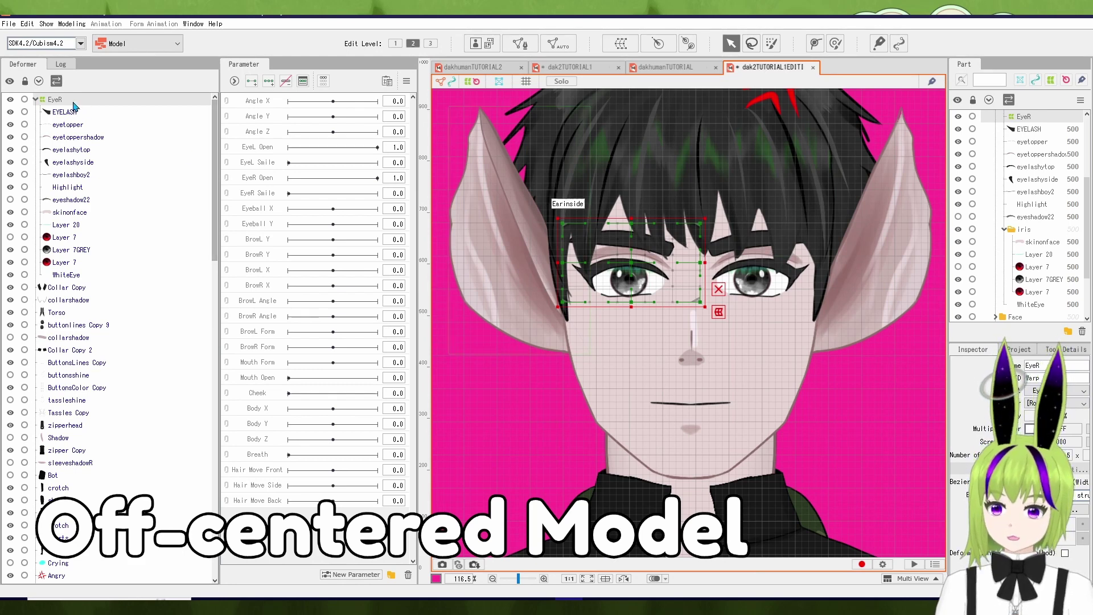
Select all EyeR child objects and reflect them horizontally onto the opposite eye.
right_click(75, 100)
left_click(114, 105)
right_click(599, 200)
left_click(651, 483)
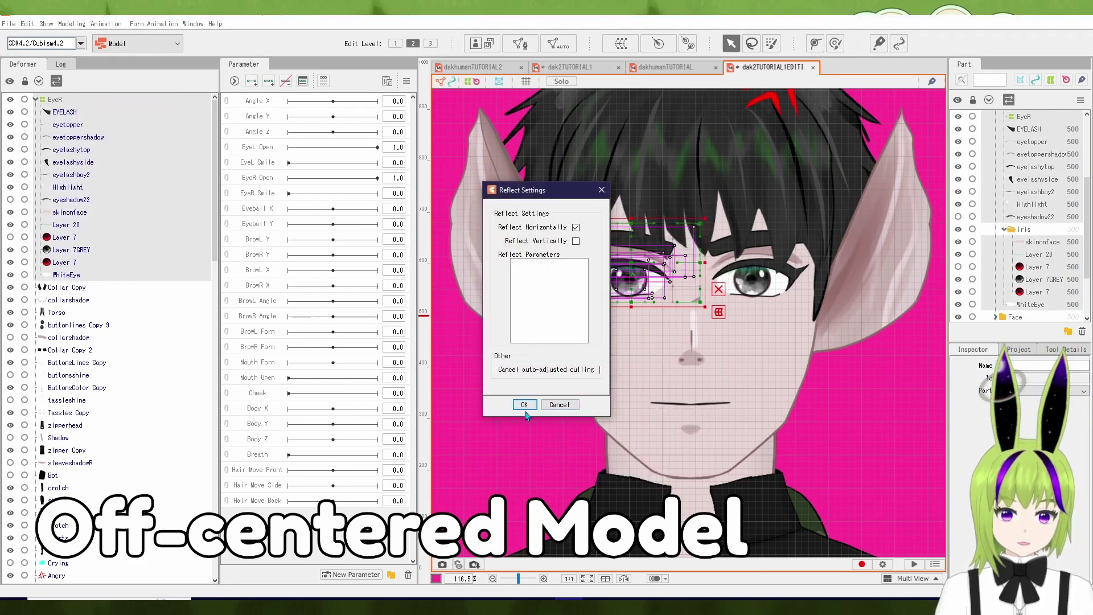
left_click(525, 405)
left_click(83, 100)
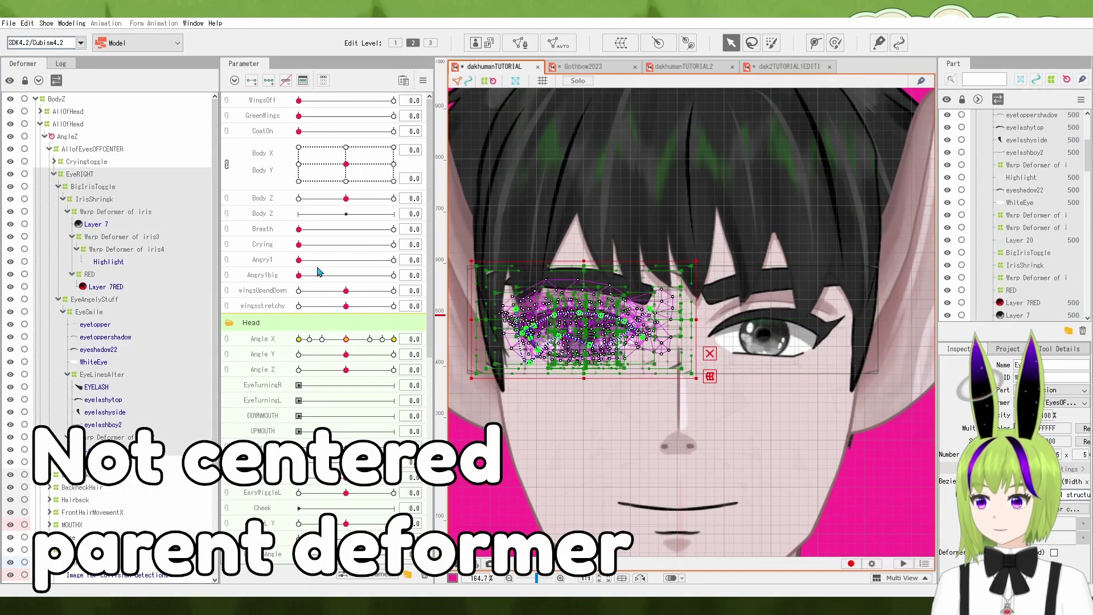
Look over the eye mesh actions, then select the EyeRIGHT warp deformer.
right_click(582, 331)
left_click(634, 526)
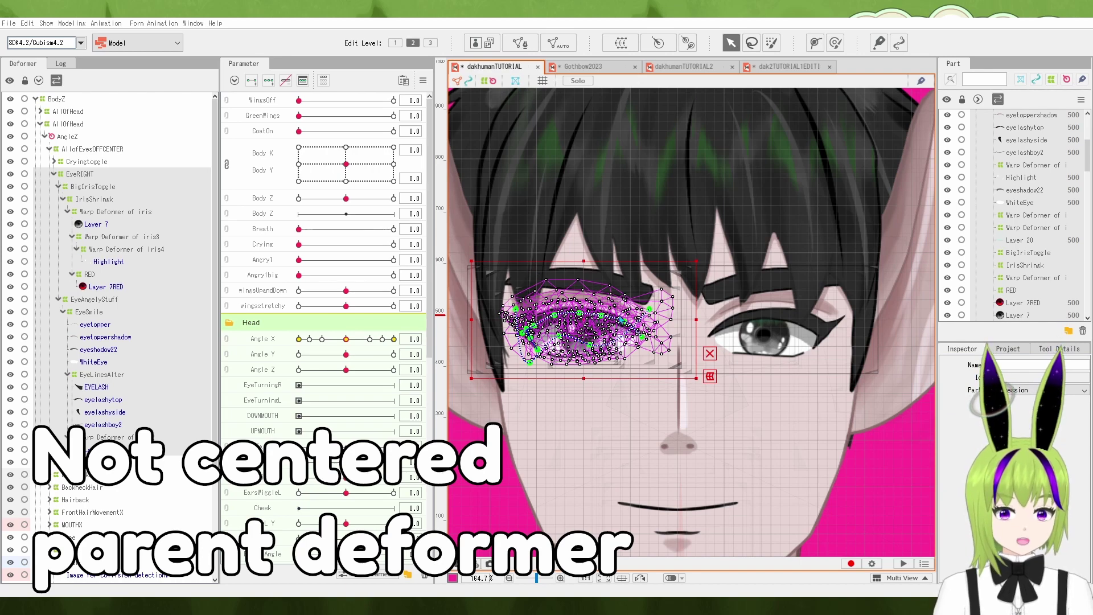
left_click(733, 351)
scroll(734, 351, "up", 3)
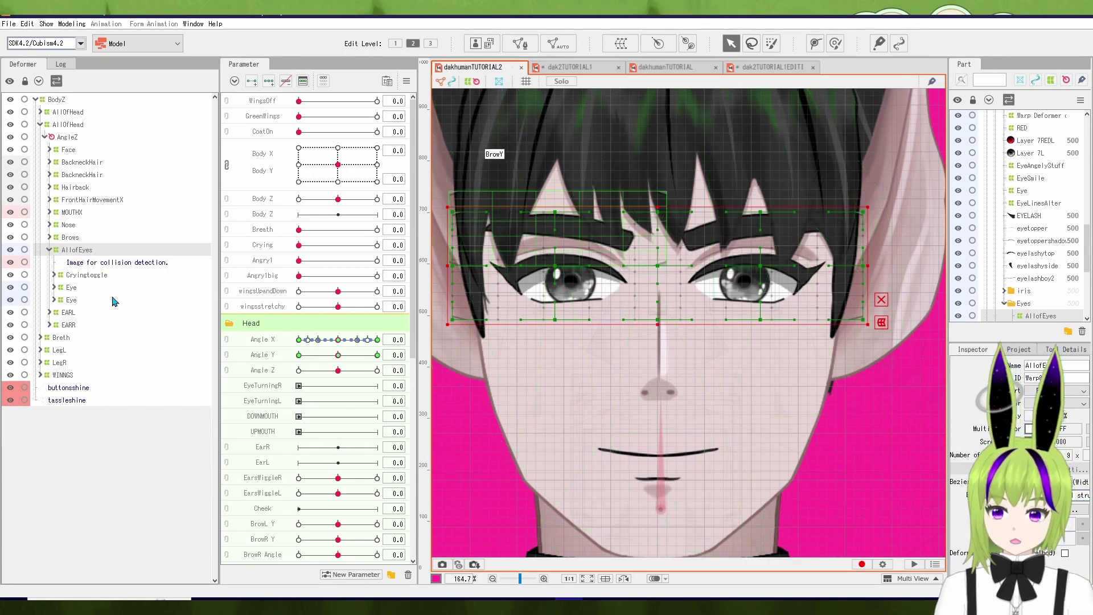
Select the Brows deformer and move it down below the eyes.
left_click(77, 239)
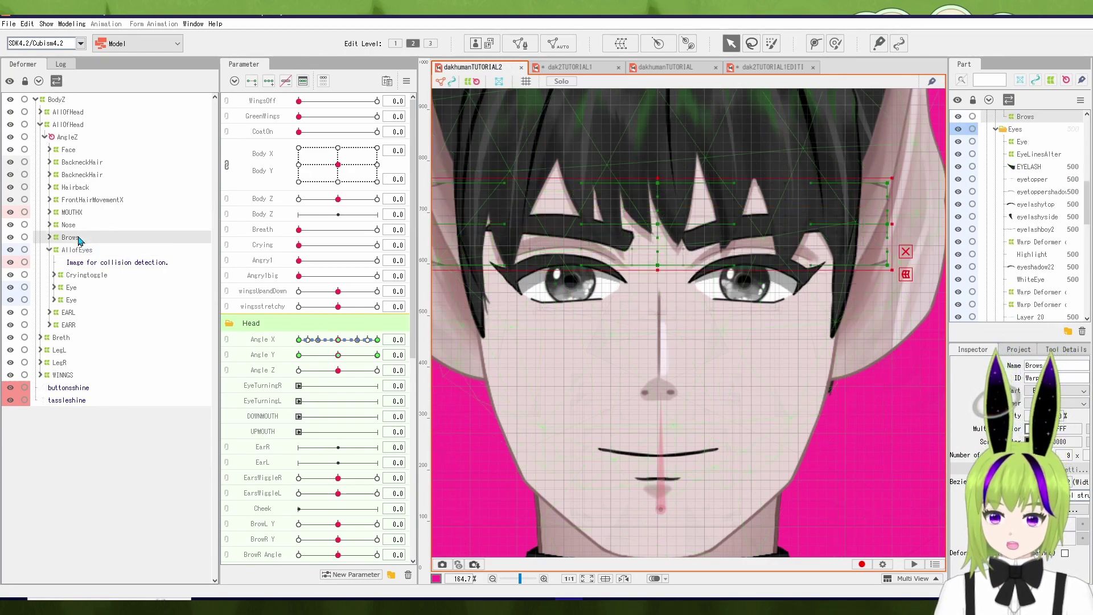
scroll(608, 277, "down", 3)
left_click_drag(608, 277, 598, 316)
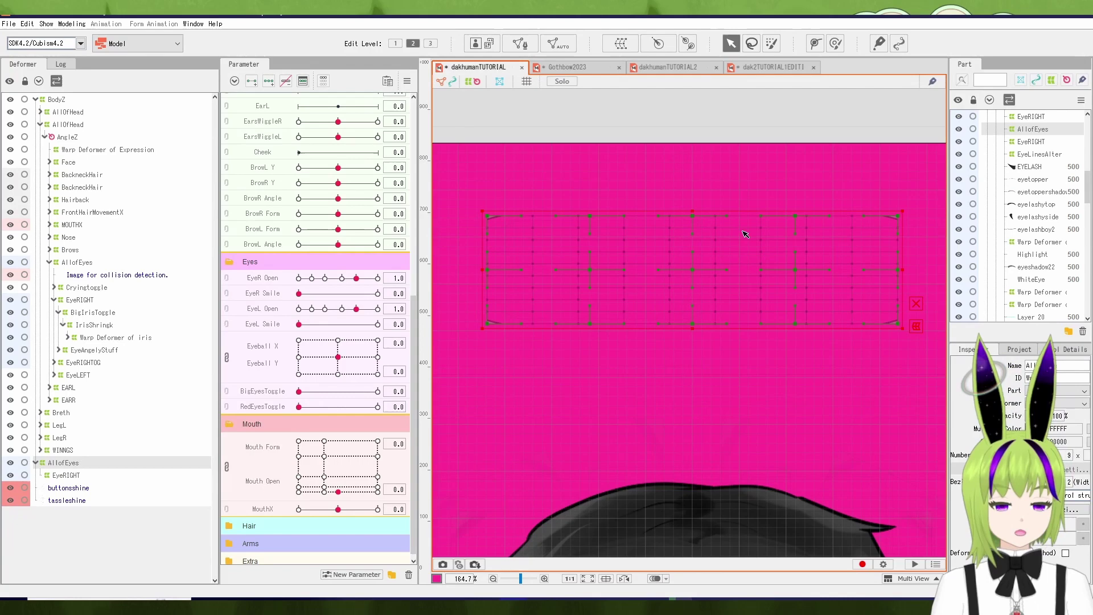
Paste a copy of the EyeRIGHT deformer into AllofEyes.
left_click(101, 475)
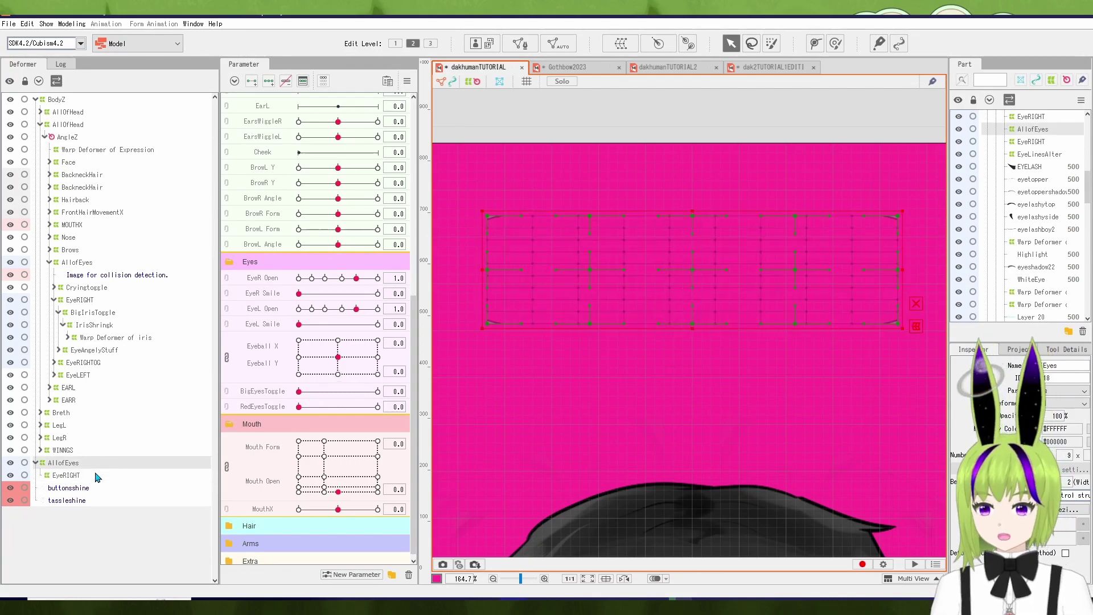
left_click(68, 463)
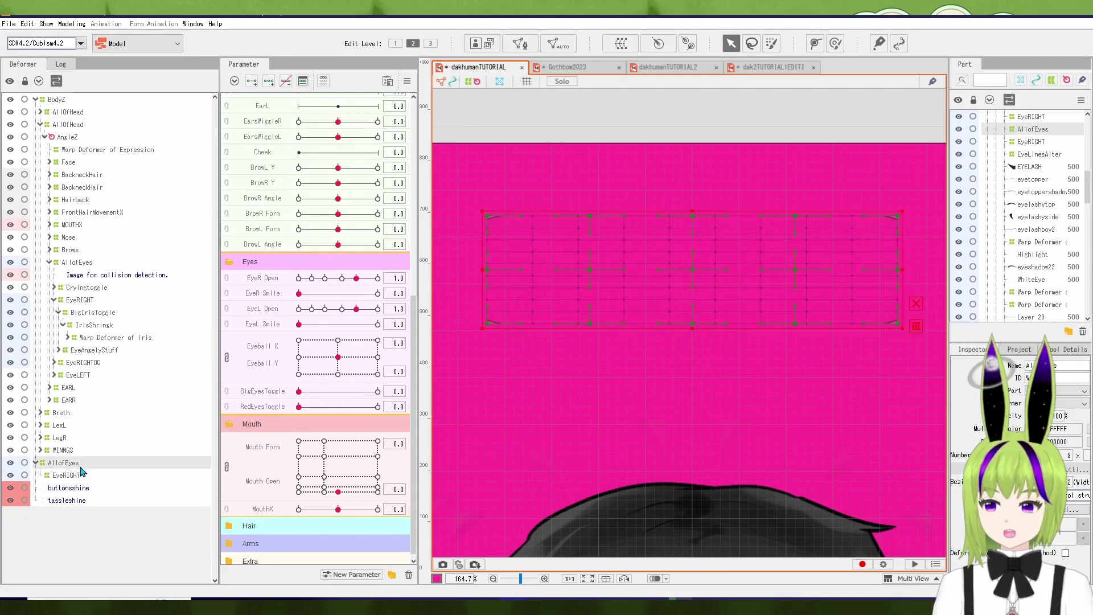
key("ctrl+v")
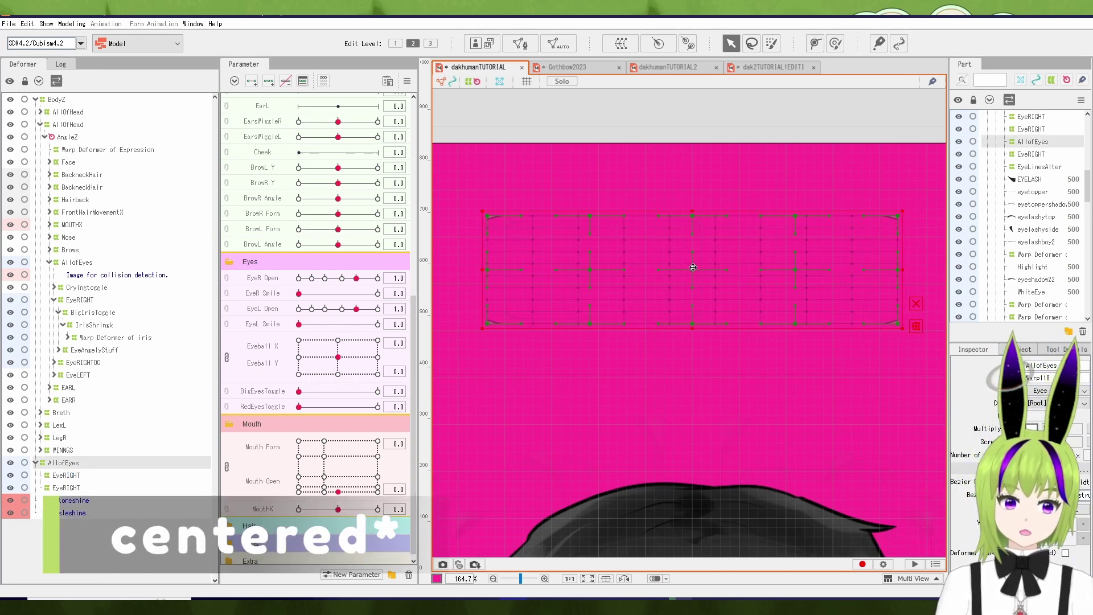
Reflect the first EyeRIGHT deformer horizontally and check its position under AllofEyes.
left_click(66, 475)
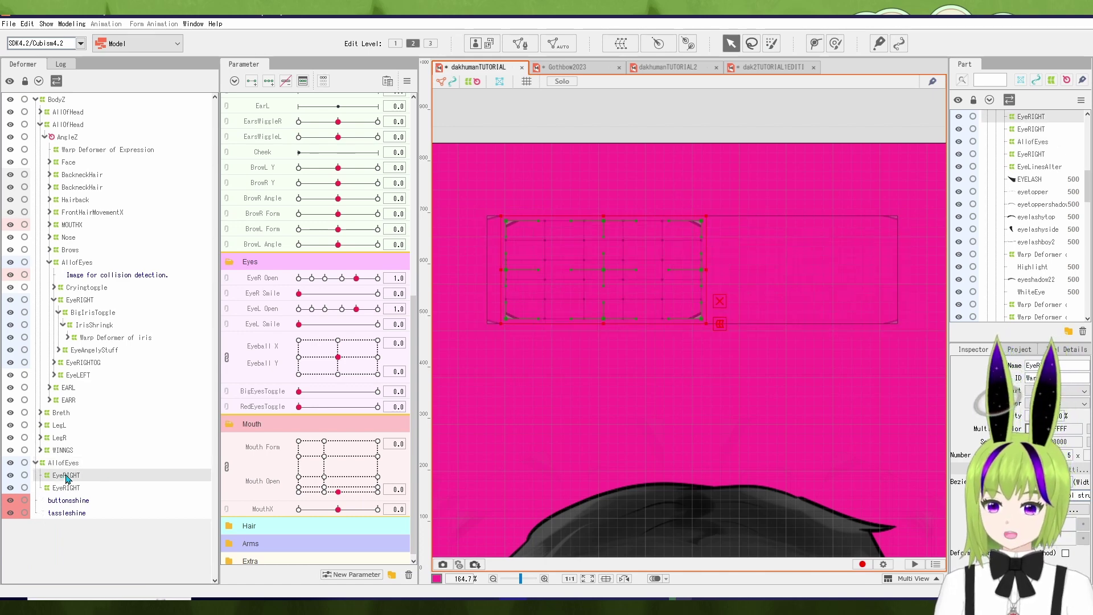
right_click(573, 264)
left_click(610, 502)
left_click(525, 405)
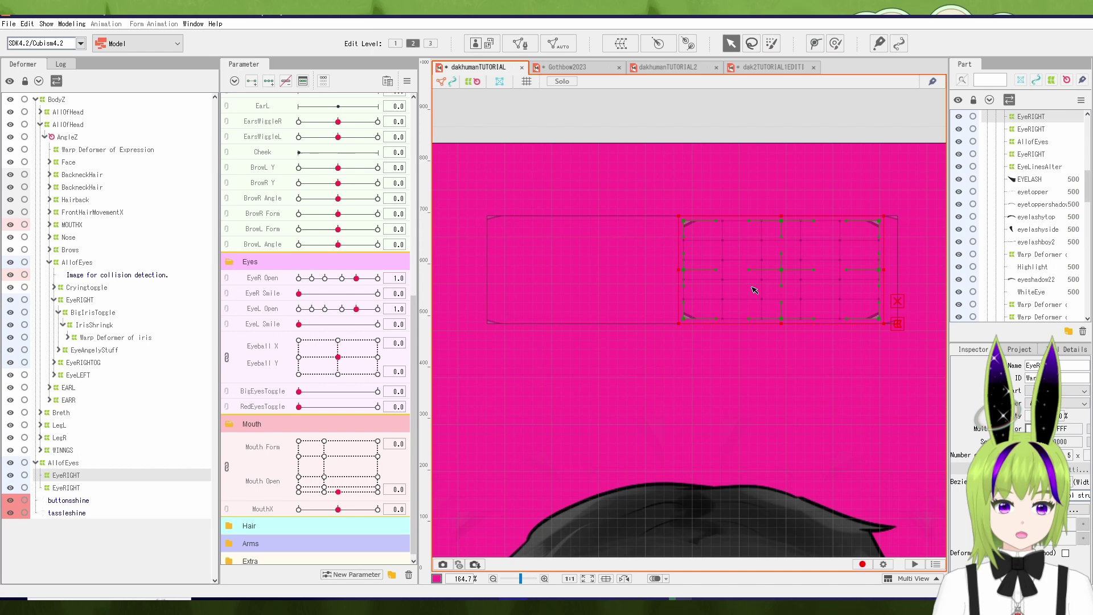
left_click(94, 467)
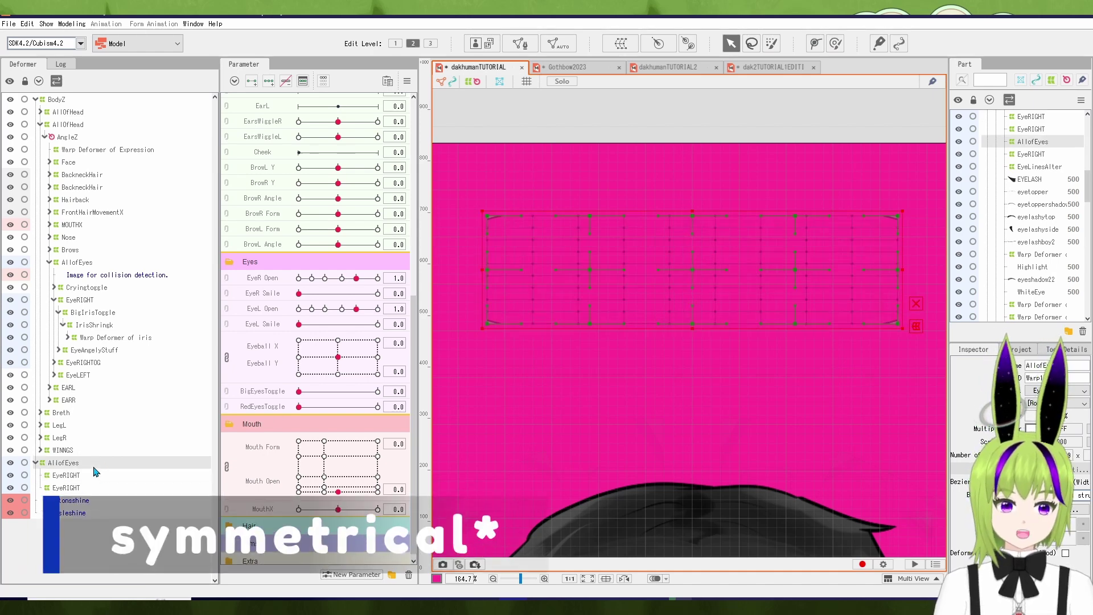
left_click(86, 476)
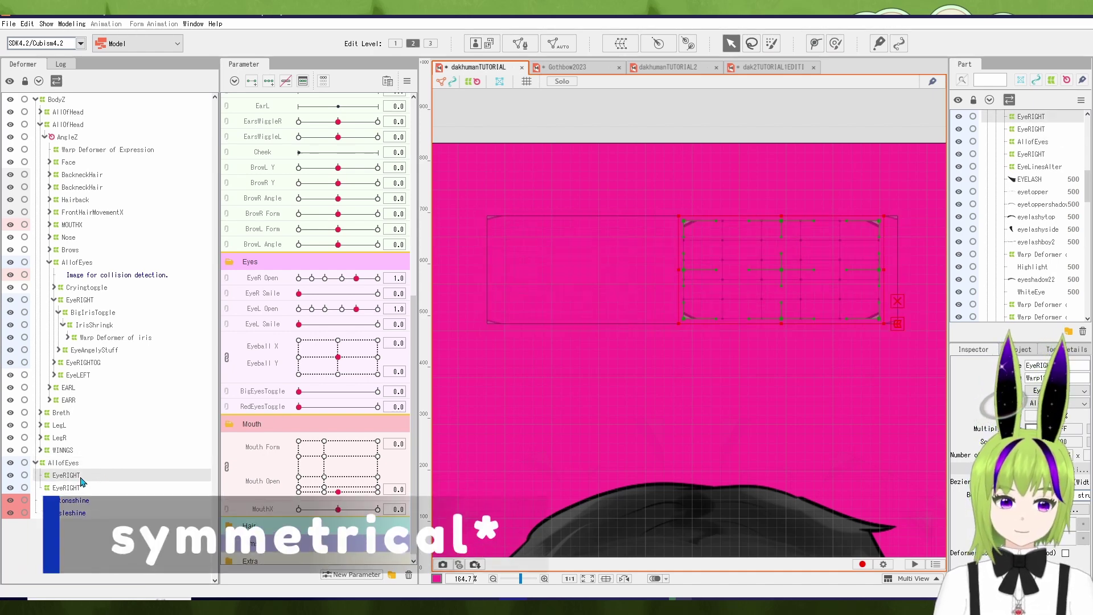
left_click(75, 465)
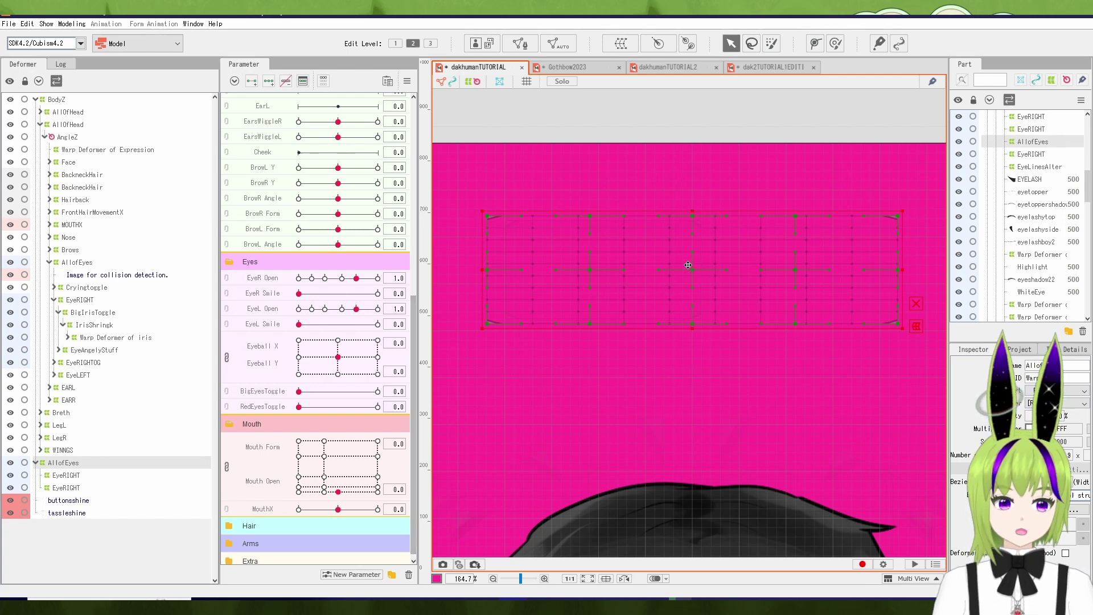
scroll(647, 341, "down", 2)
scroll(653, 324, "up", 2)
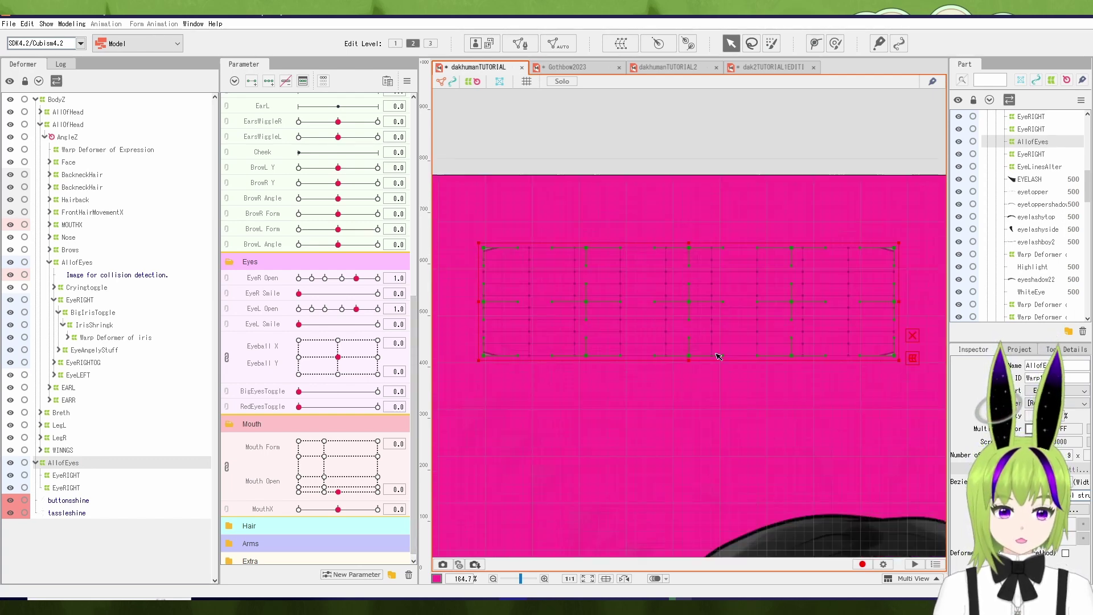
Reflect the first EyeRIGHT deformer horizontally a second time.
left_click(79, 478)
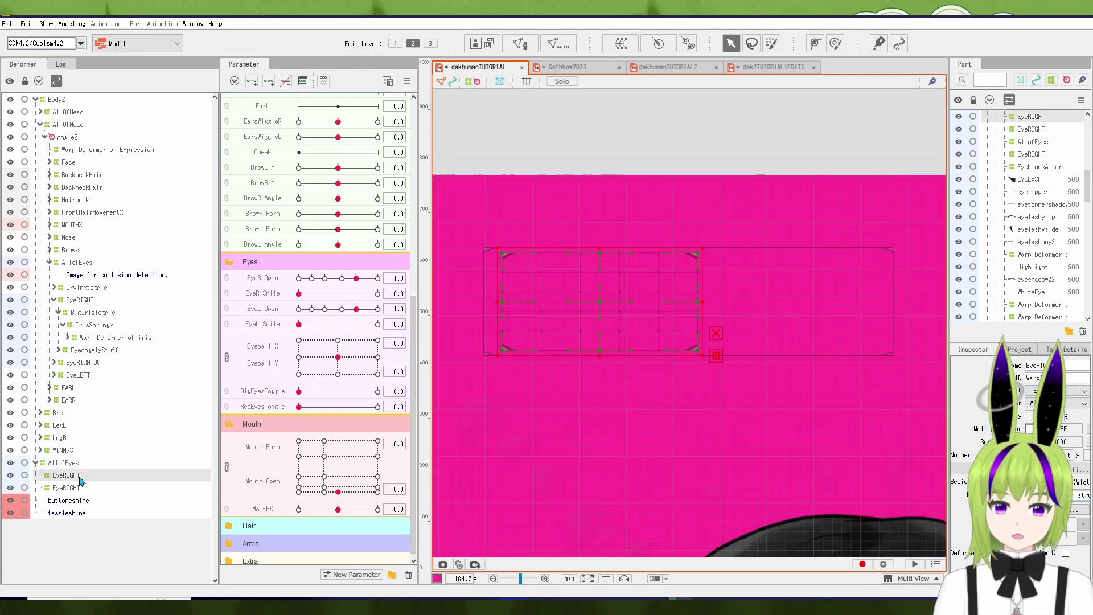
right_click(605, 328)
left_click(641, 558)
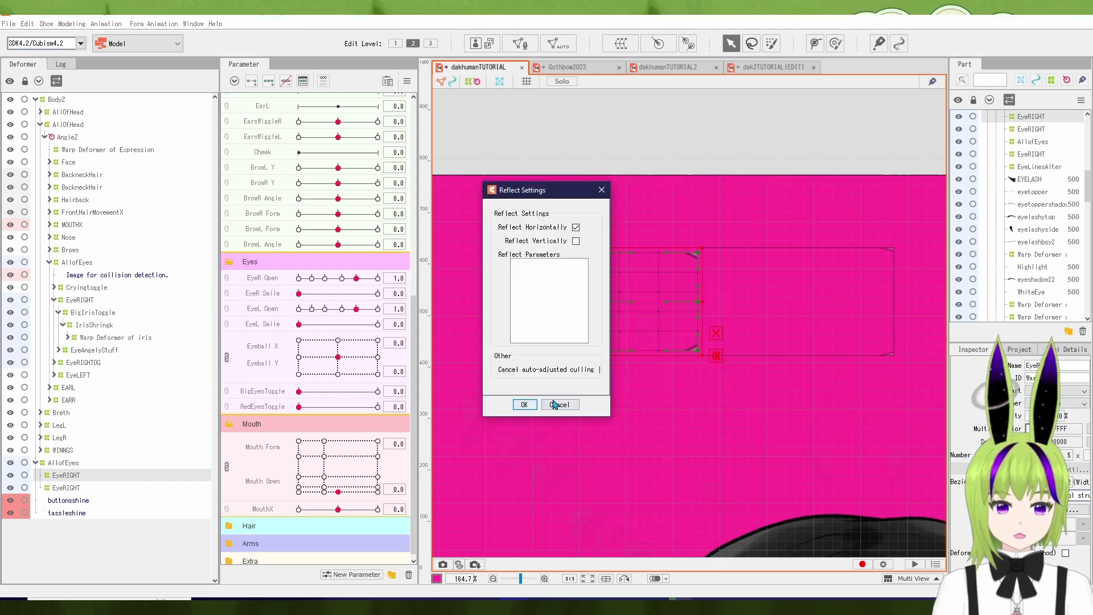
left_click(525, 400)
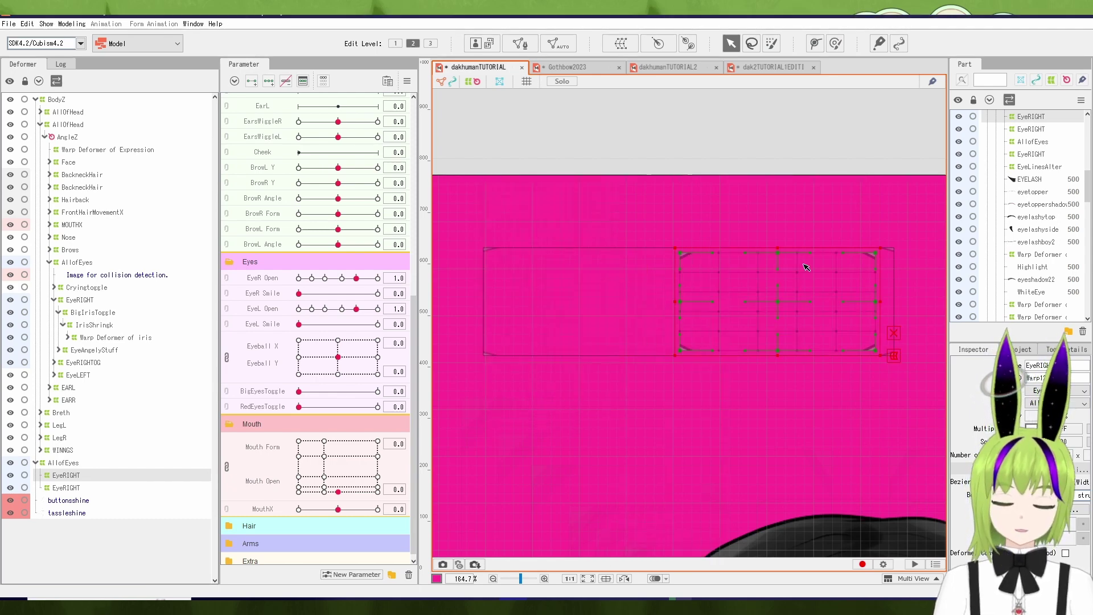
scroll(729, 294, "down", 4)
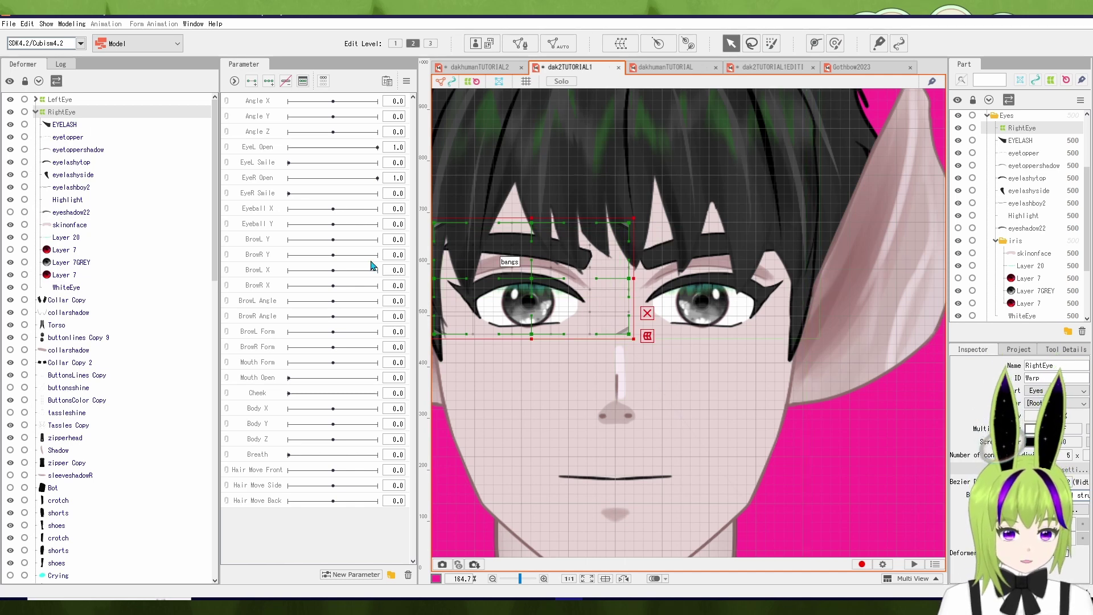
Reflect the RightEye deformer horizontally and test it with the EyeR Open slider.
right_click(89, 114)
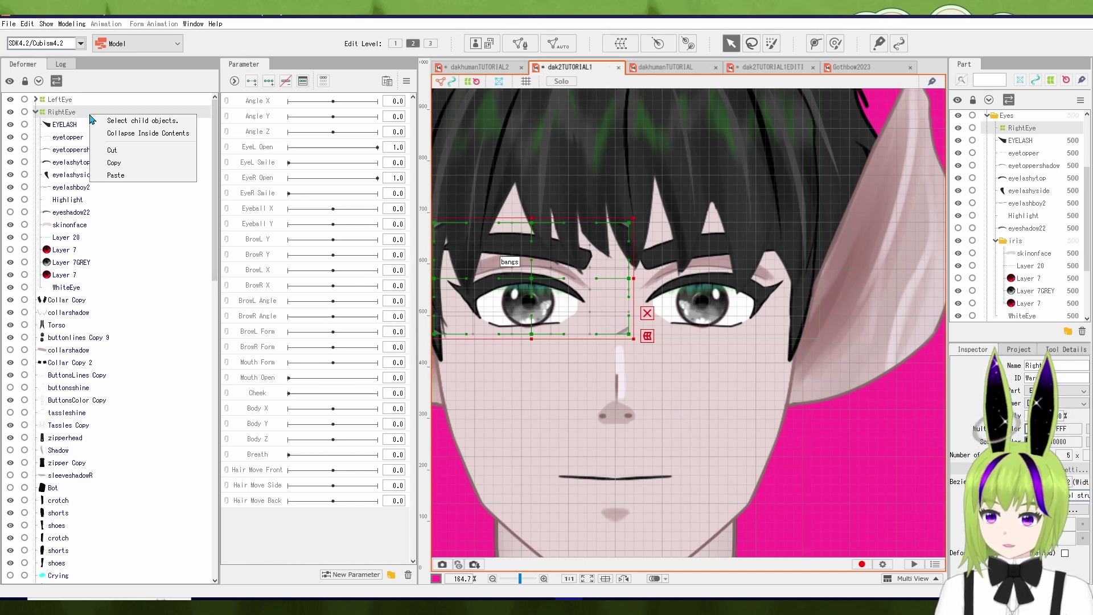
right_click(506, 282)
left_click(539, 546)
left_click(534, 403)
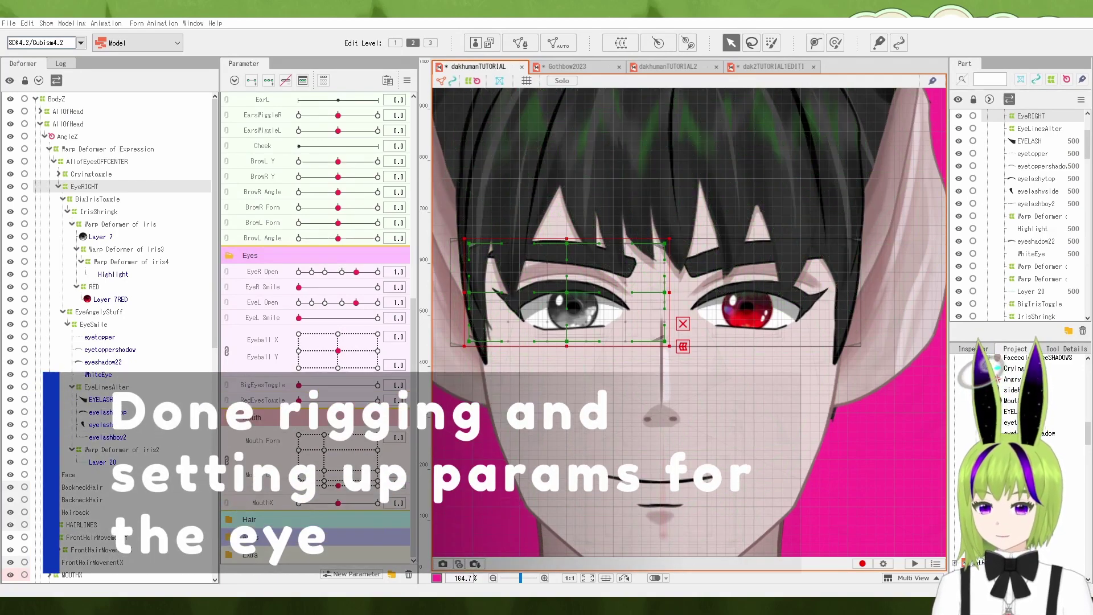
mouse_move(356, 272)
left_mouse_down()
mouse_move(313, 272)
mouse_move(349, 272)
left_mouse_up()
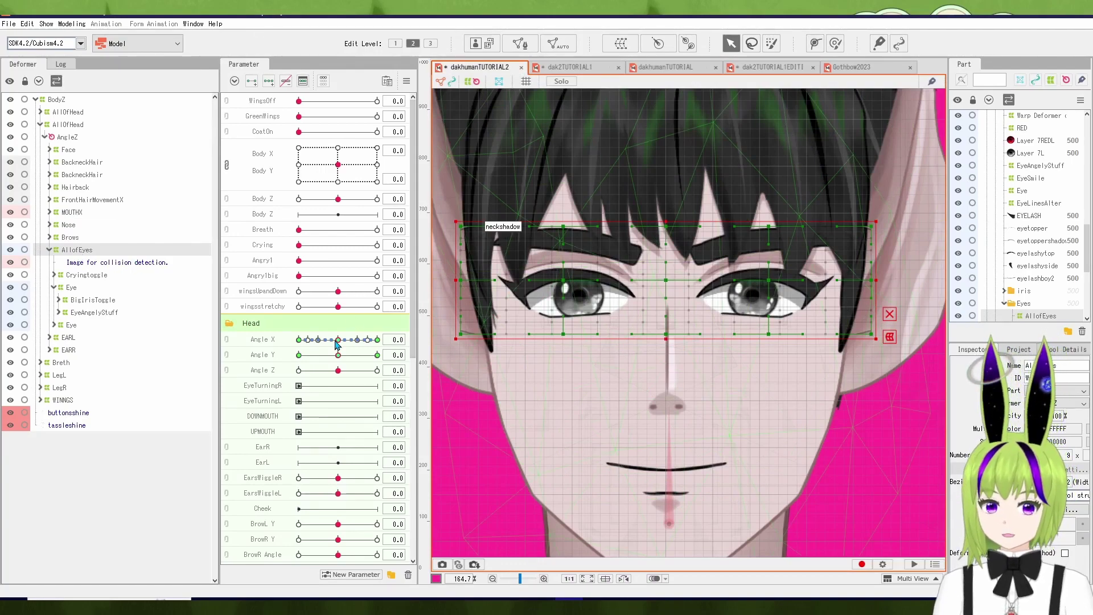
Test the head turn using a combined Angle X/Angle Y pad, then split them again.
mouse_move(336, 342)
left_mouse_down()
mouse_move(362, 341)
mouse_move(326, 343)
mouse_move(339, 342)
left_mouse_up()
left_click(227, 347)
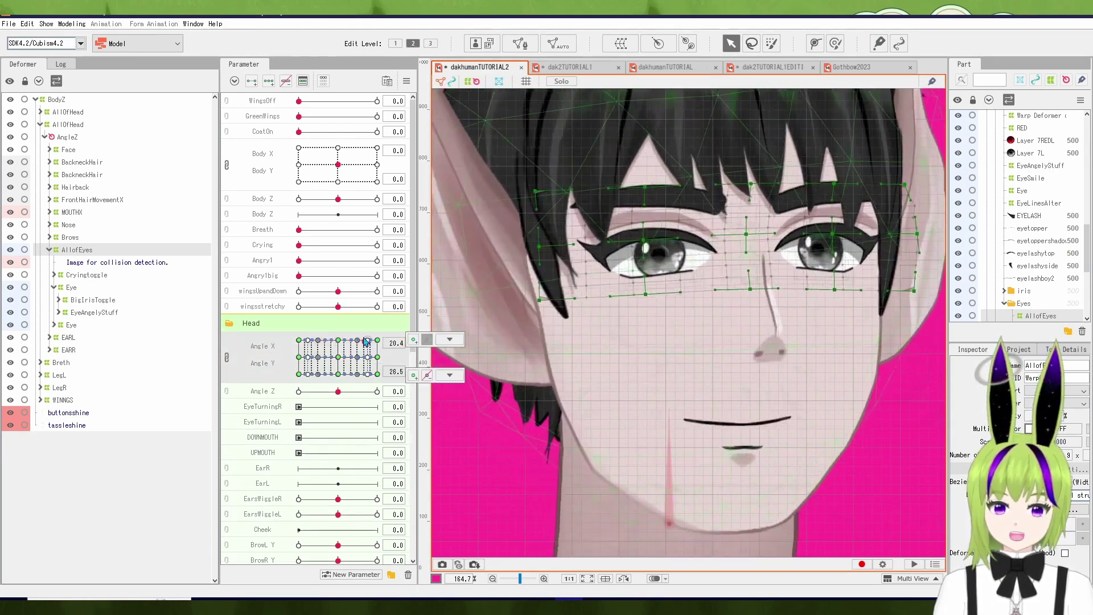
left_click_drag(365, 341, 338, 357)
left_click(227, 357)
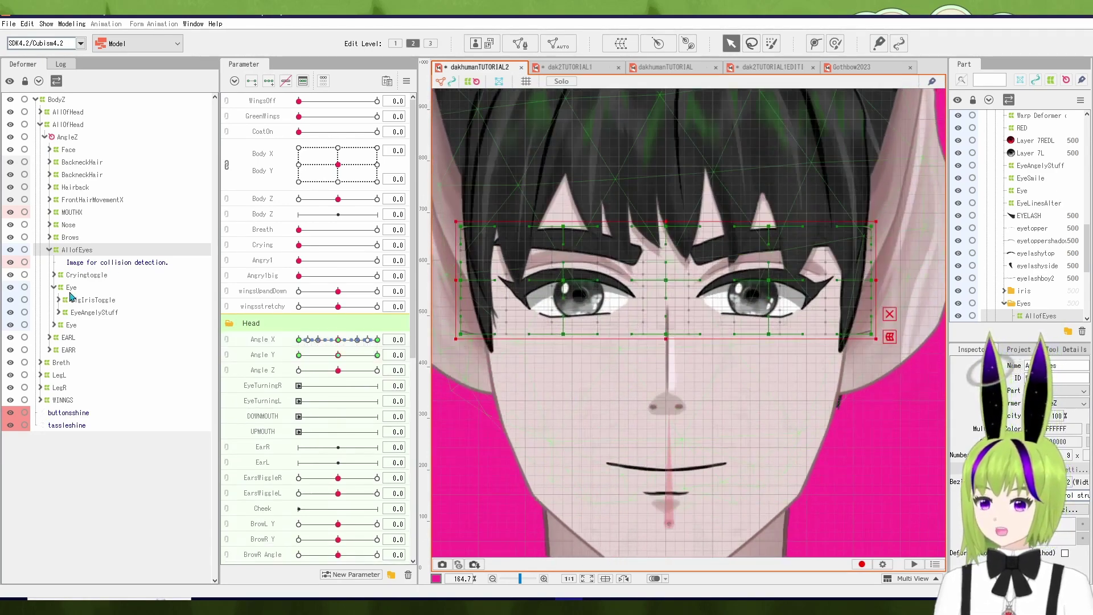
Select both Eye deformers, wrap them in a warp deformer named MasterEyeDeformer, and test it.
left_click(71, 288)
left_click(68, 327)
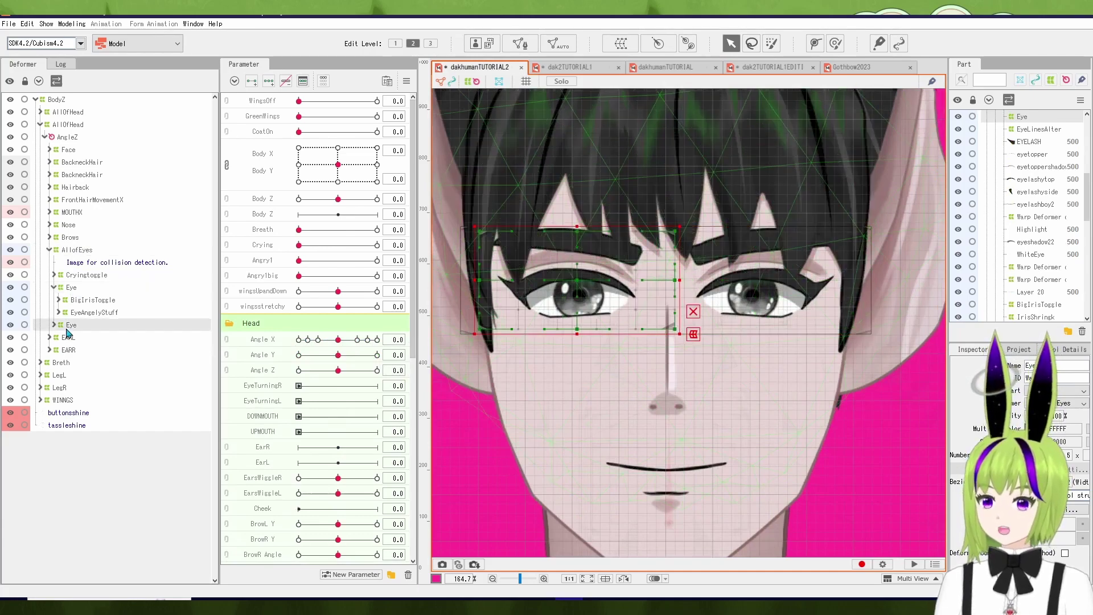
left_click(78, 290)
left_click(73, 325)
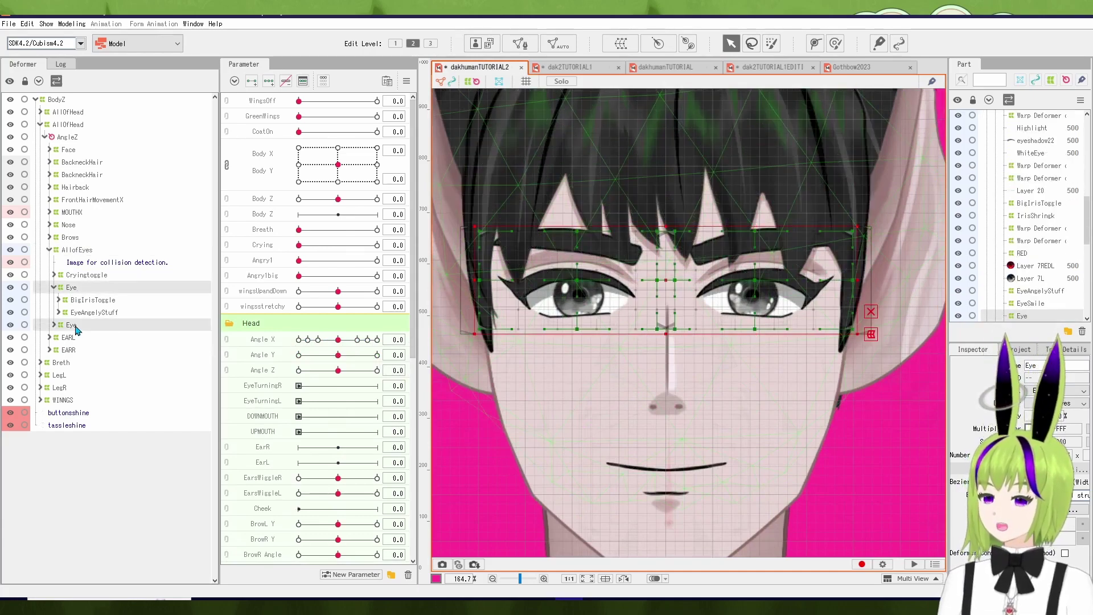
left_click(621, 45)
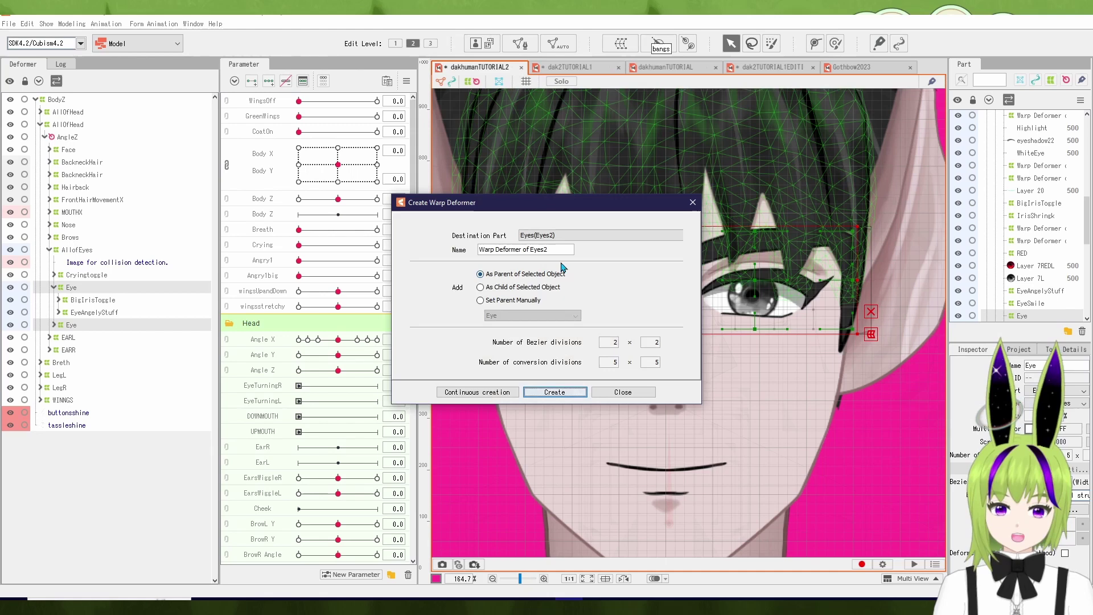
key("Tab")
type("Ma")
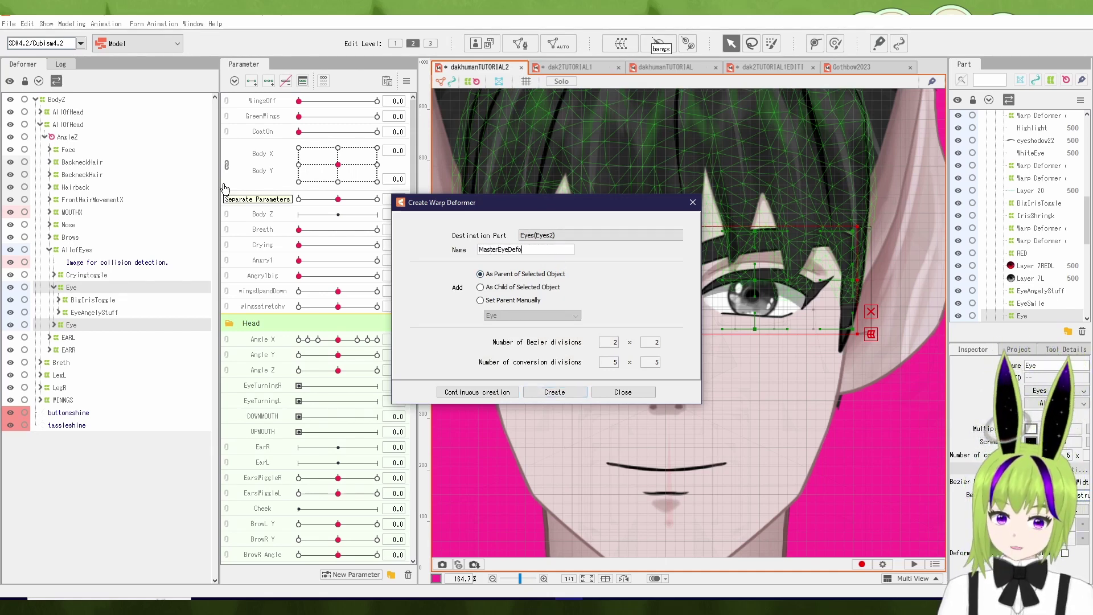
type("sterEyeDeform")
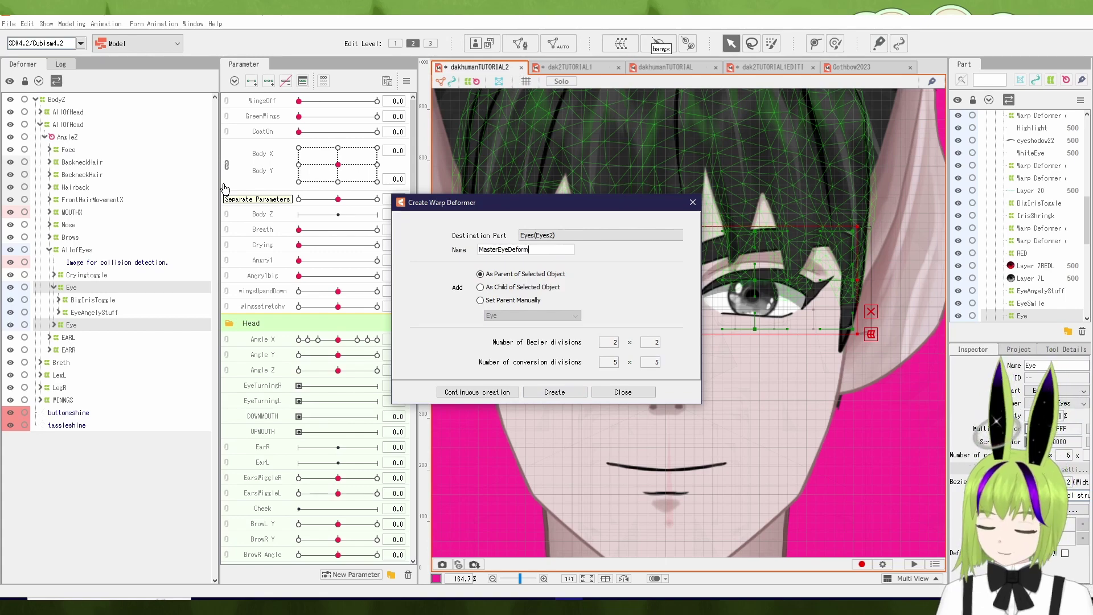
type("er")
left_click(554, 393)
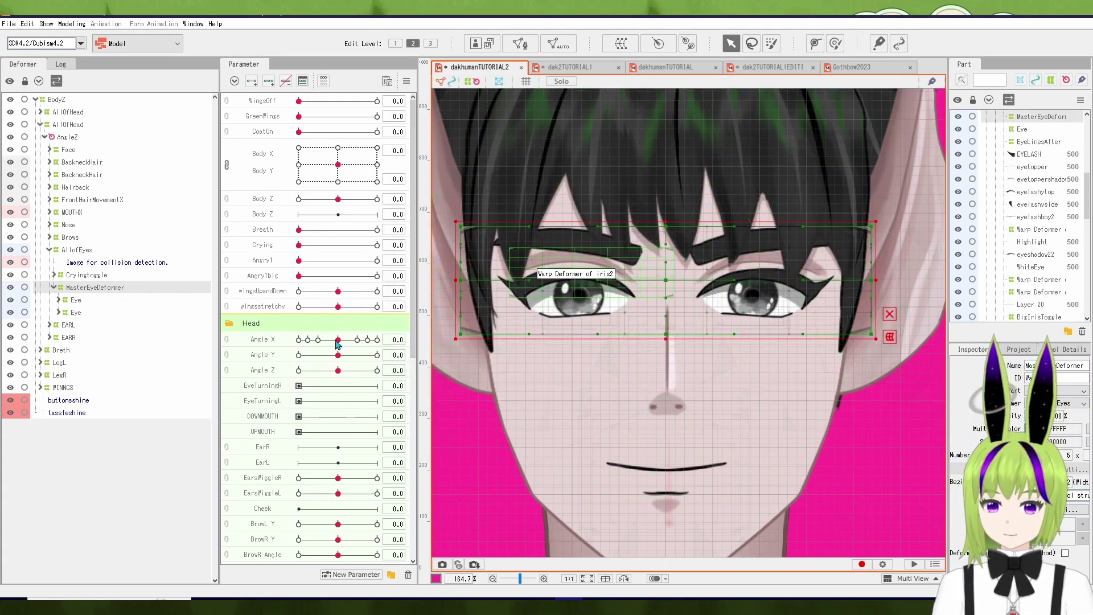
mouse_move(337, 343)
left_mouse_down()
mouse_move(353, 341)
mouse_move(319, 341)
mouse_move(337, 340)
left_mouse_up()
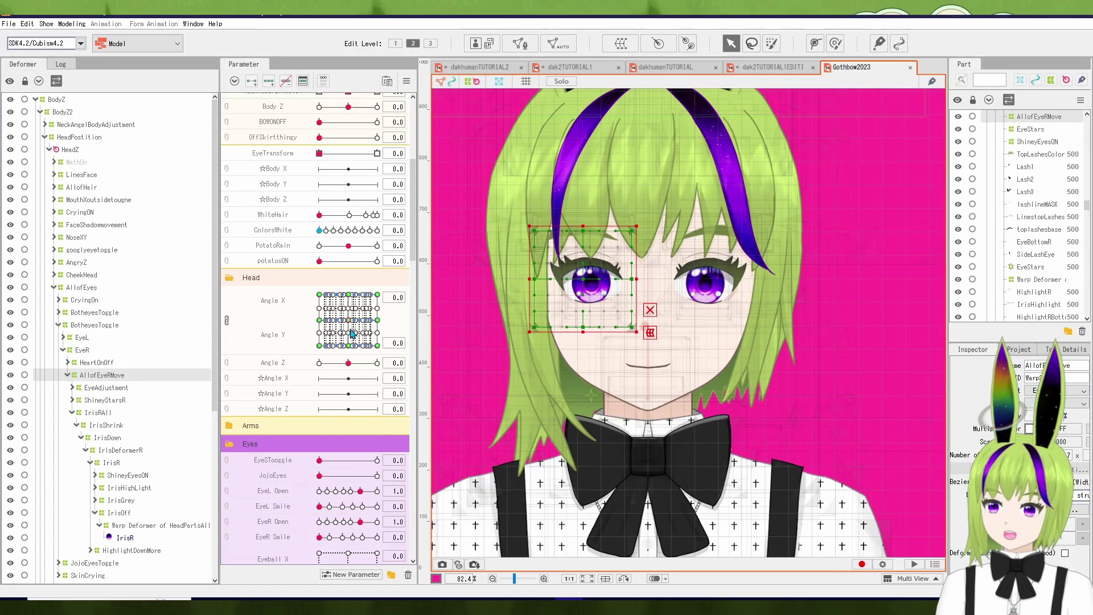
Drag the Angle X/Y pad to turn and tilt the Gothbow2023 head.
mouse_move(353, 326)
left_mouse_down()
mouse_move(383, 350)
mouse_move(327, 336)
mouse_move(367, 331)
mouse_move(346, 330)
mouse_move(364, 306)
mouse_move(333, 308)
mouse_move(346, 319)
left_mouse_up()
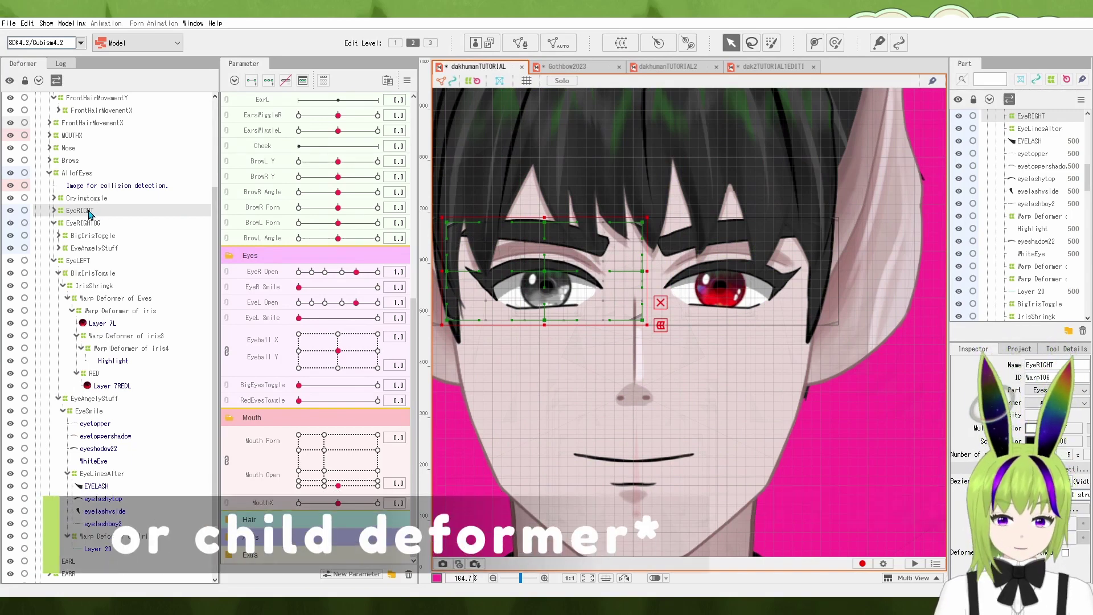
Select EyeRIGHT with all its child objects, then Edit > Copy and Edit > Paste.
right_click(89, 215)
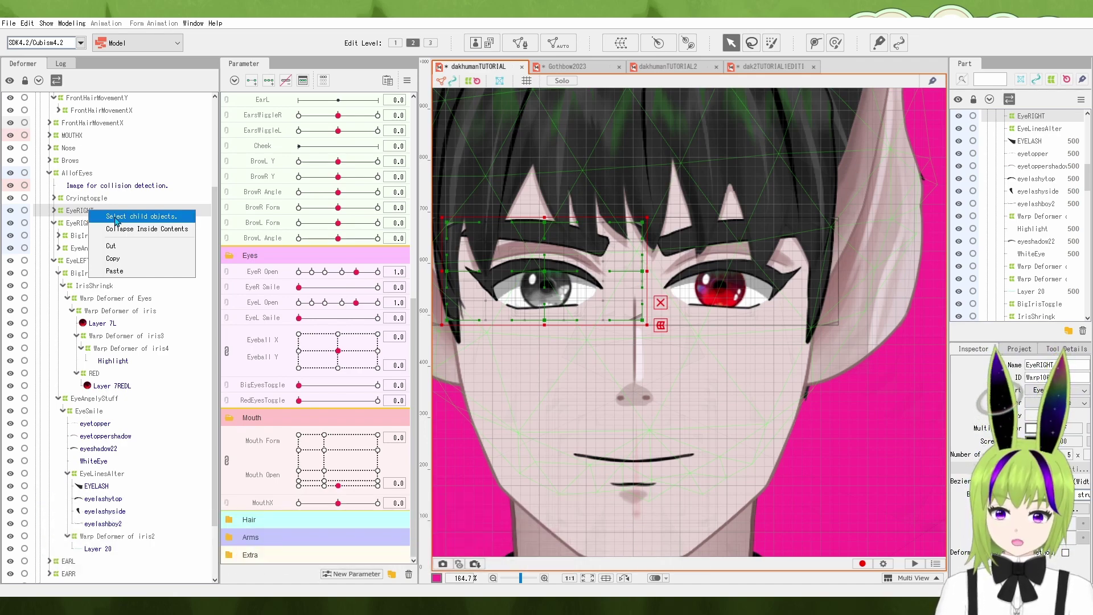
left_click(117, 216)
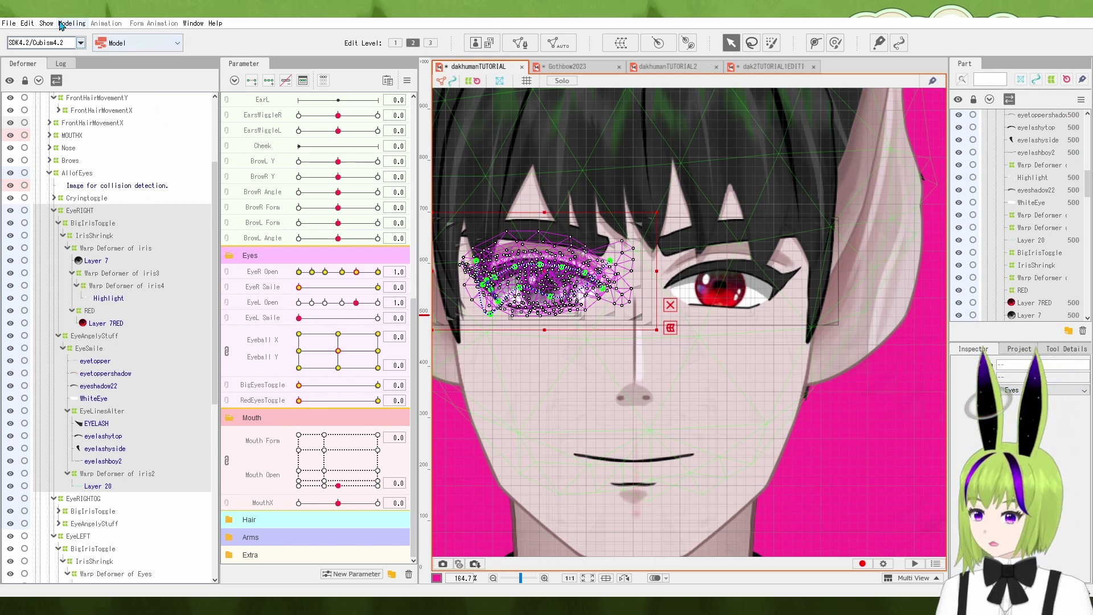
left_click(29, 24)
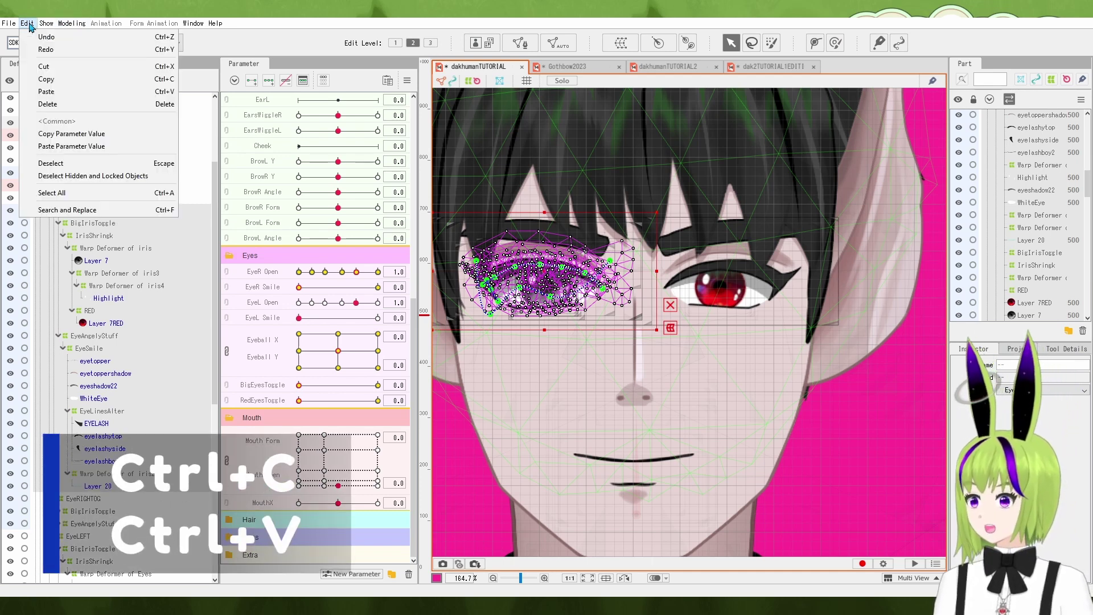
left_click(54, 80)
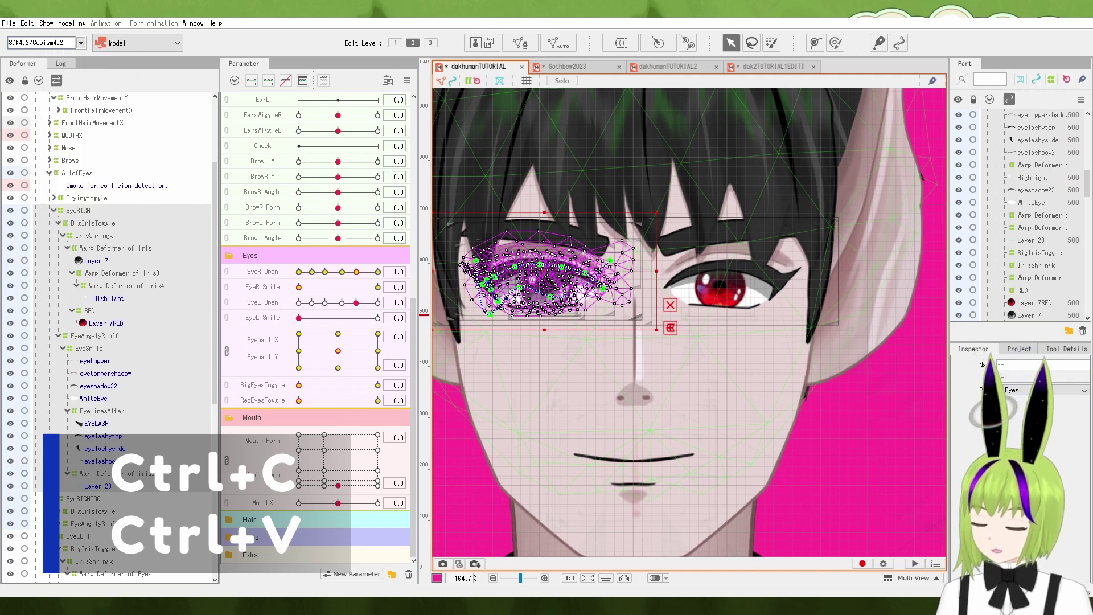
left_click(28, 24)
left_click(40, 93)
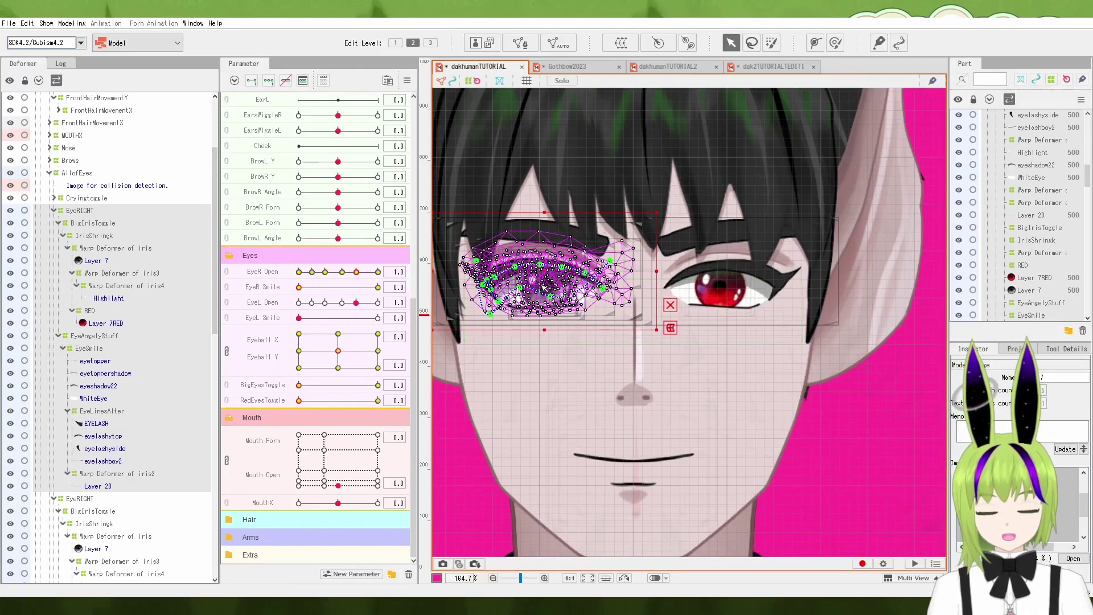
Reflect the pasted eye horizontally with Angle X and Eyeball X, then select its warp deformer.
right_click(563, 266)
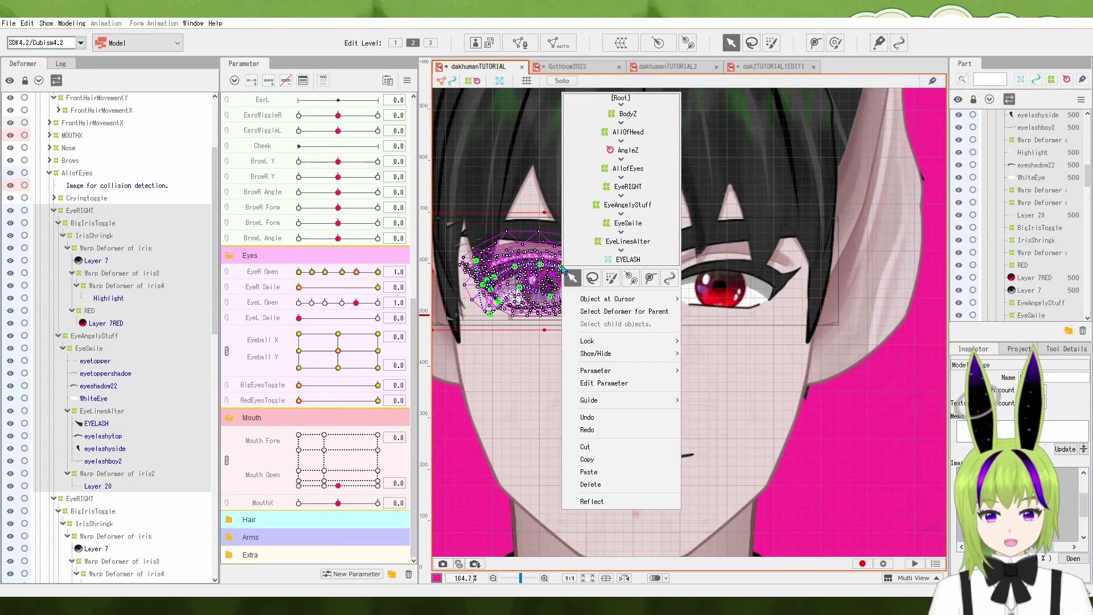
left_click(592, 501)
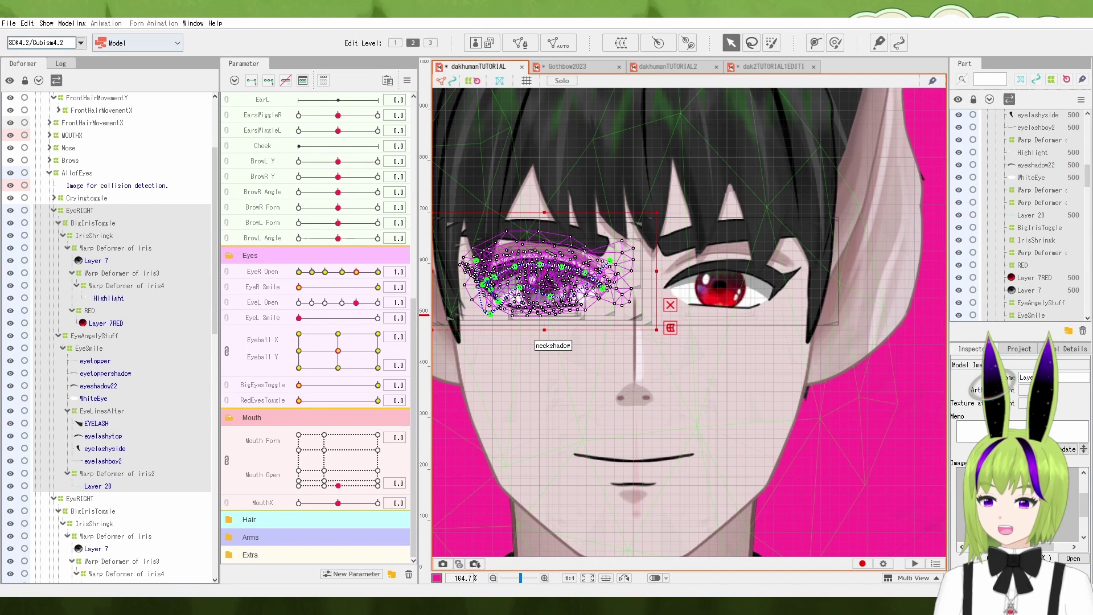
left_click(72, 23)
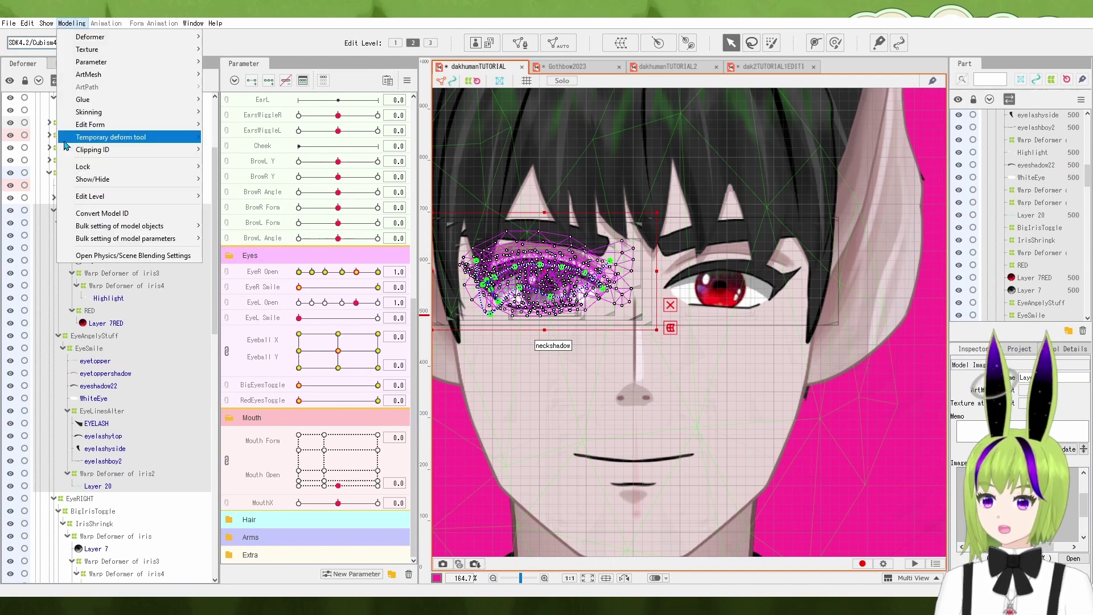
mouse_move(111, 131)
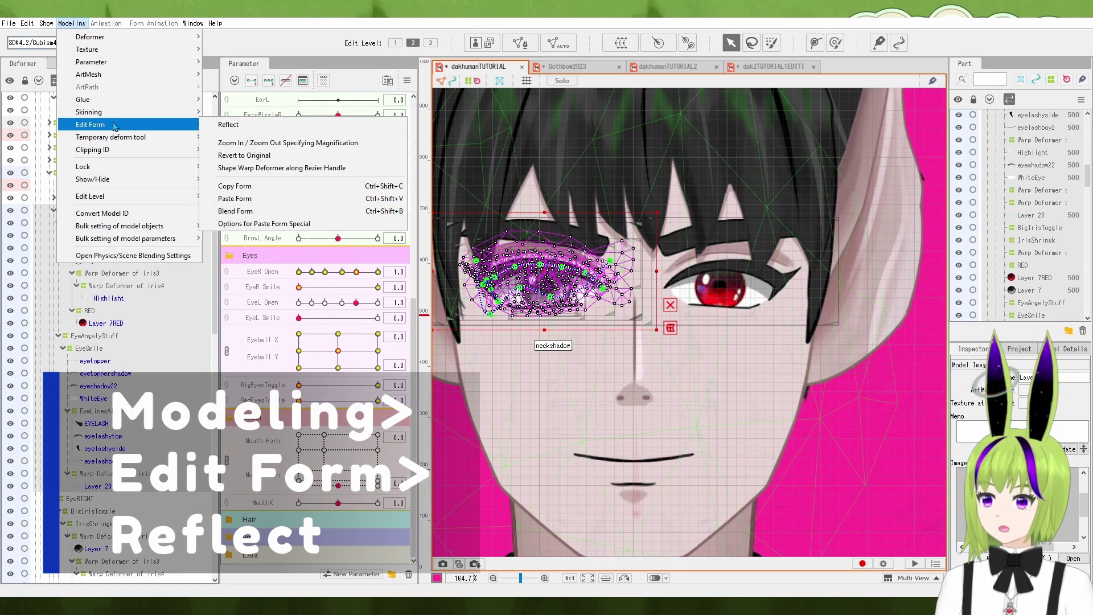
left_click(249, 127)
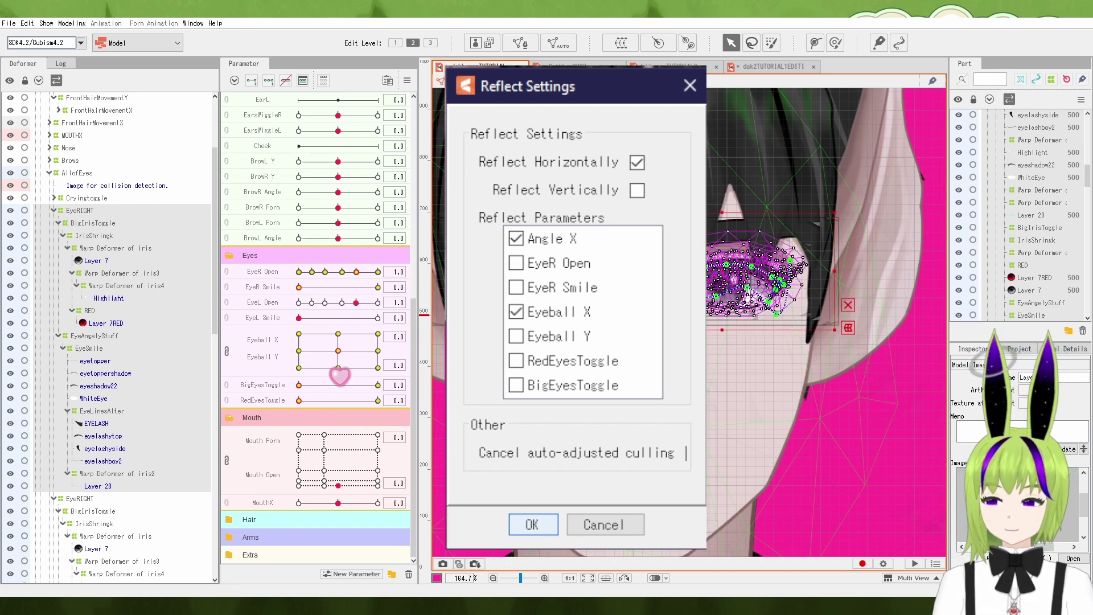
key("Return")
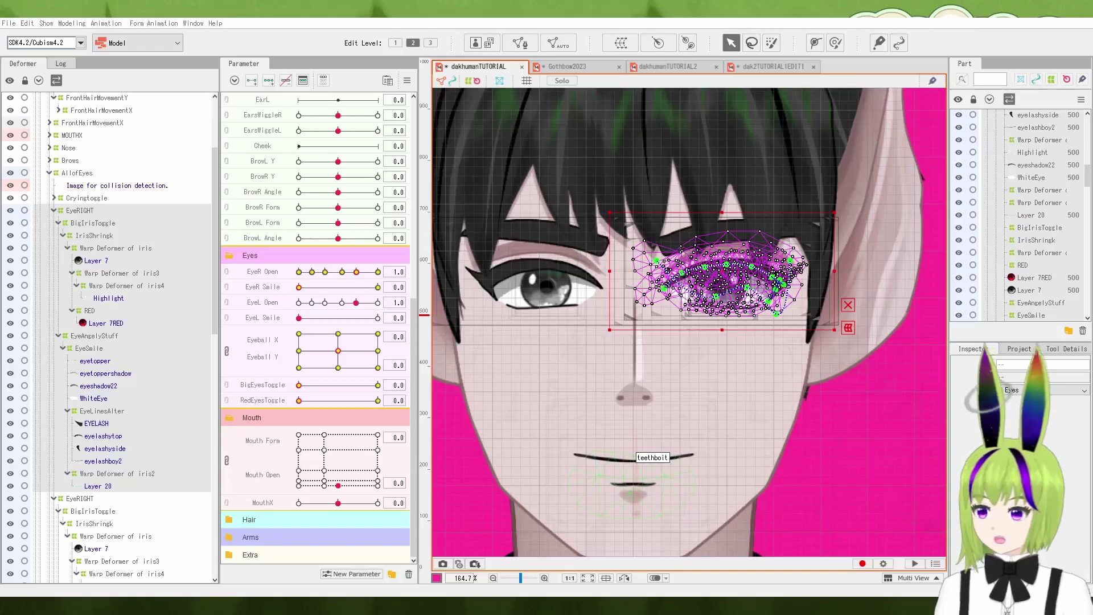
left_click(570, 310)
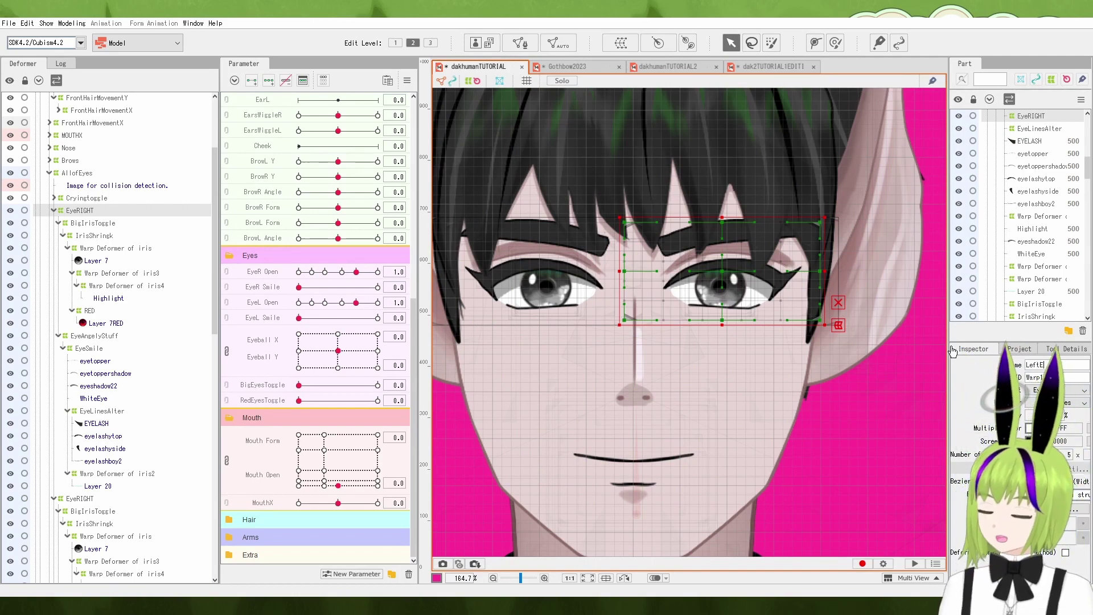
Commit the name LeftEye, test the blink with EyeR Open, and select all LeftEye child objects.
key("Return")
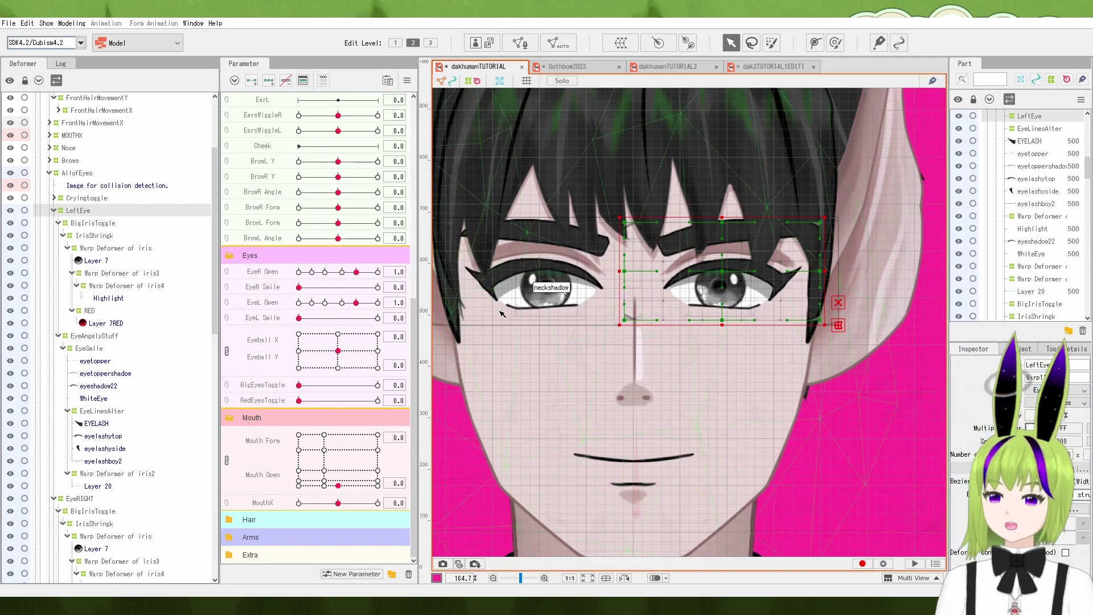
left_click(370, 288)
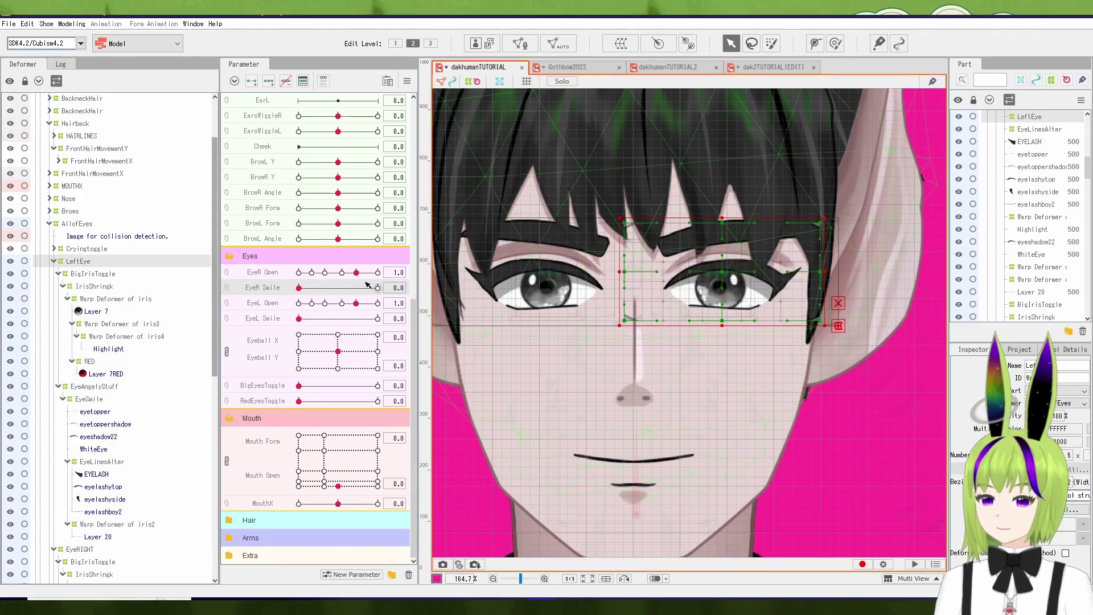
left_click_drag(360, 272, 299, 288)
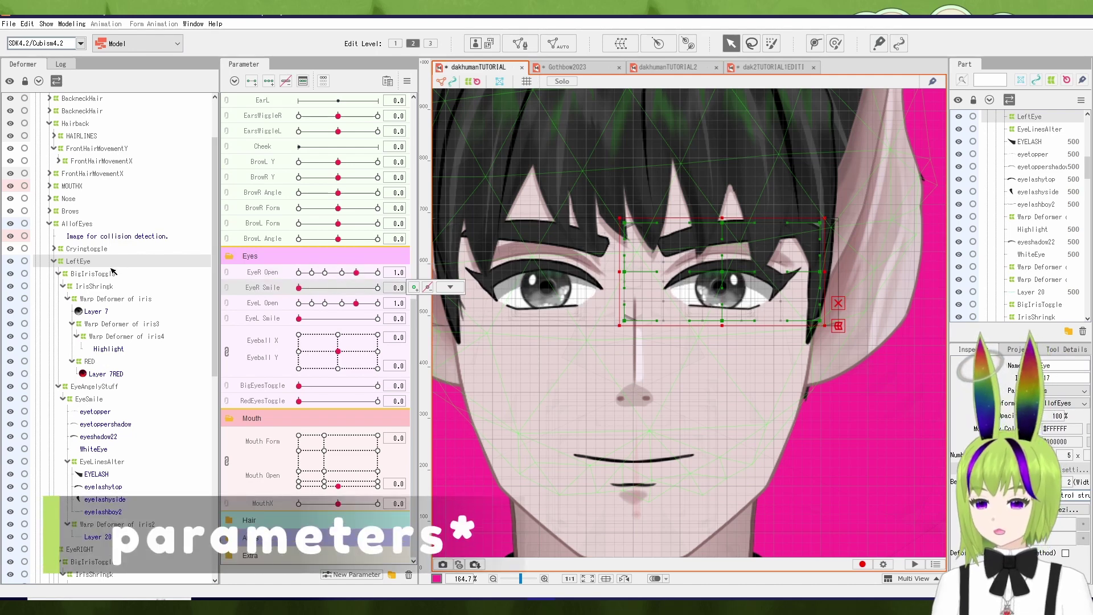
right_click(82, 265)
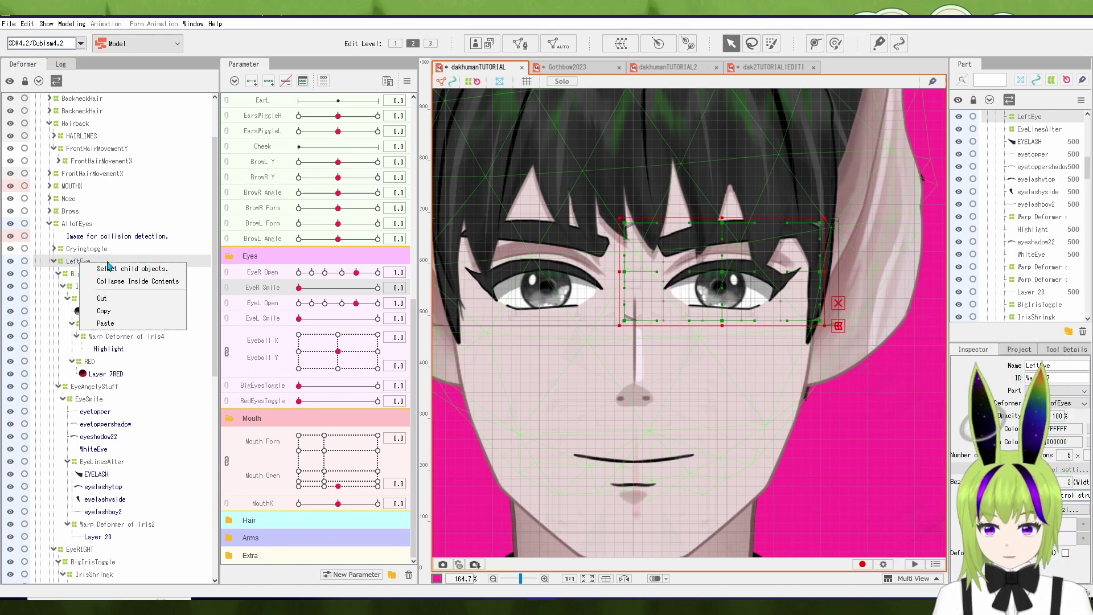
left_click(124, 276)
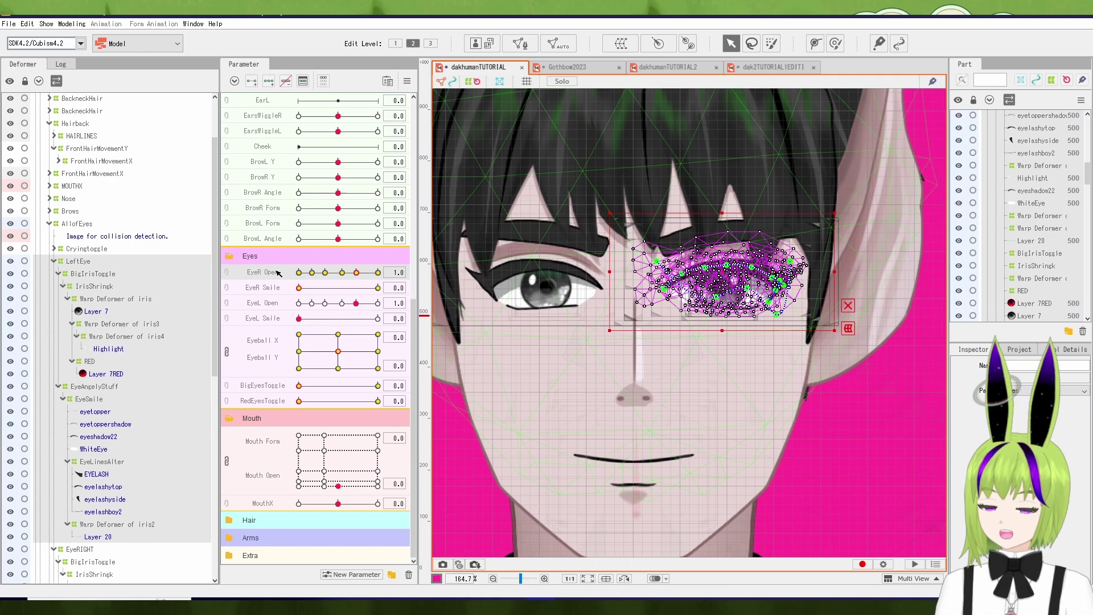
Move the left eye's EyeR Open keys onto the EyeL Open parameter.
mouse_move(399, 272)
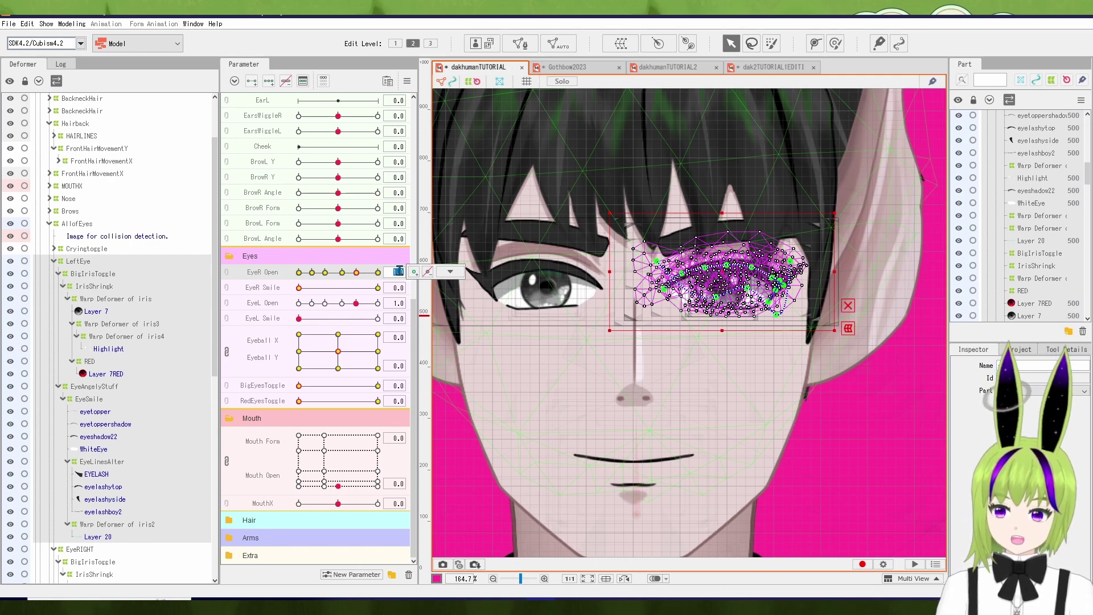
left_click(450, 272)
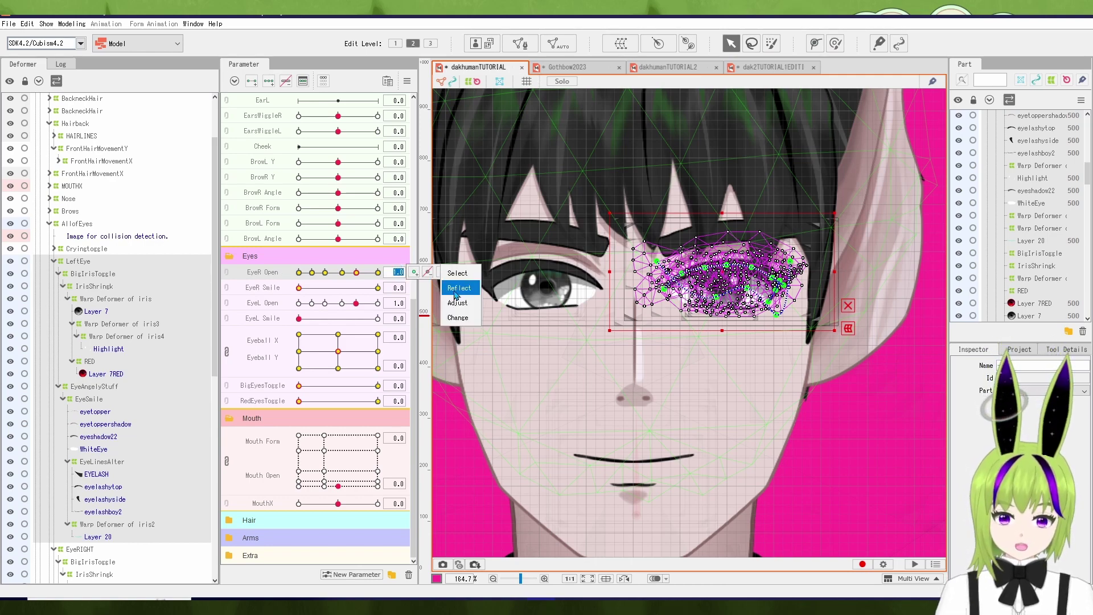
left_click(465, 322)
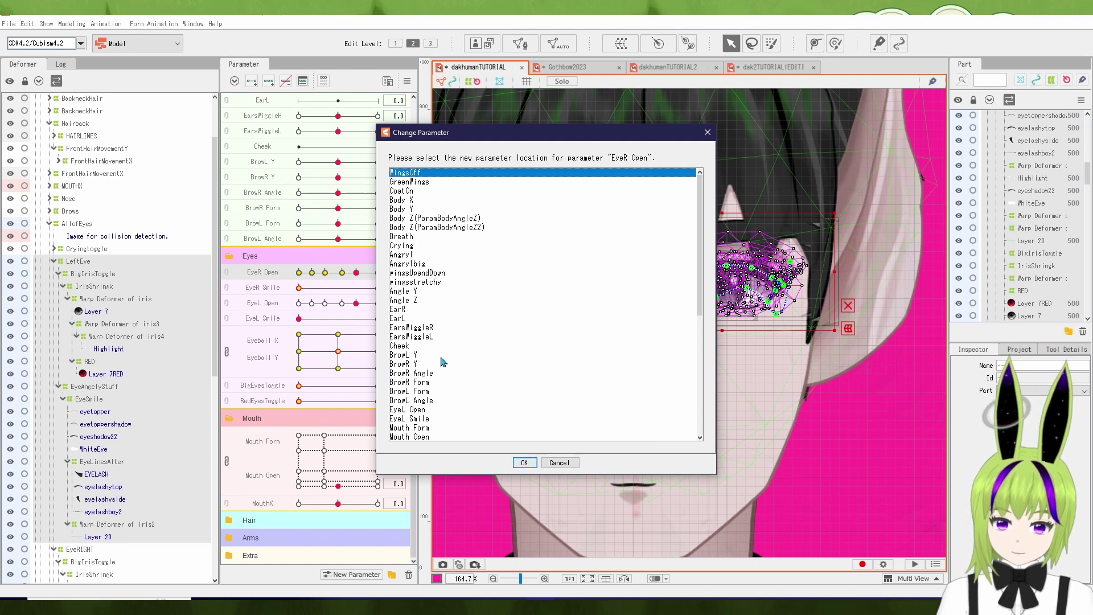
scroll(443, 362, "down", 4)
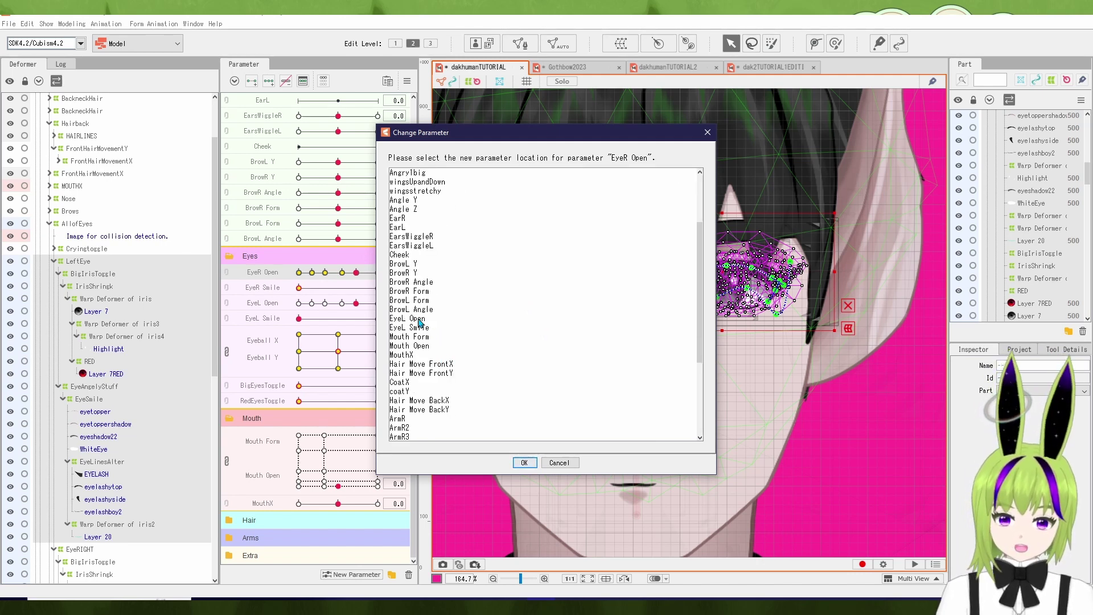
left_click(419, 320)
left_click(524, 462)
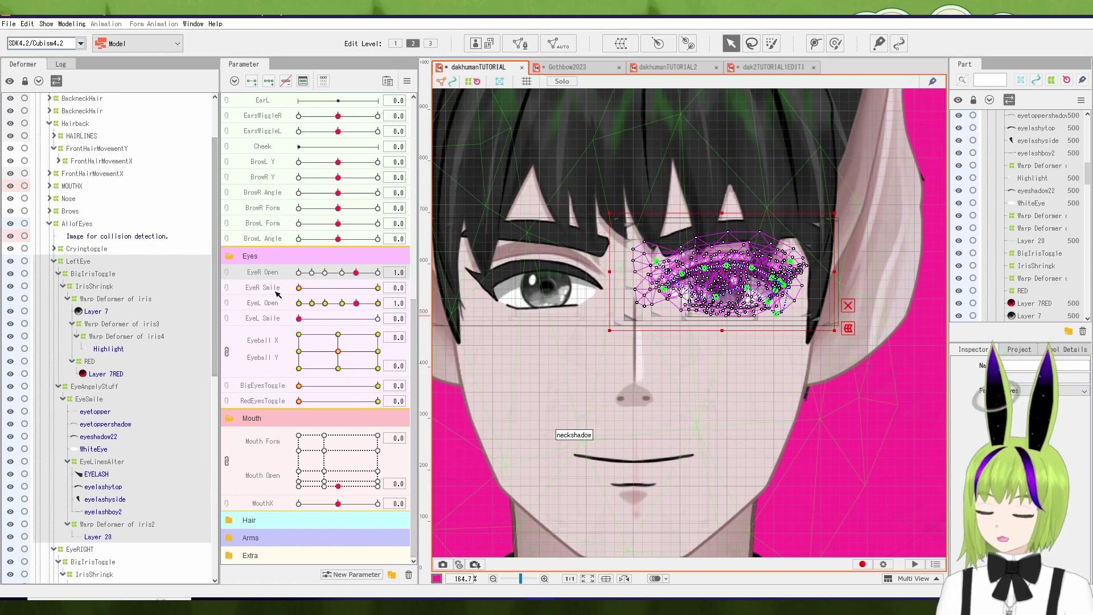
Set EyeR Smile to 1.0 and move its keys onto EyeL Smile.
left_click(394, 289)
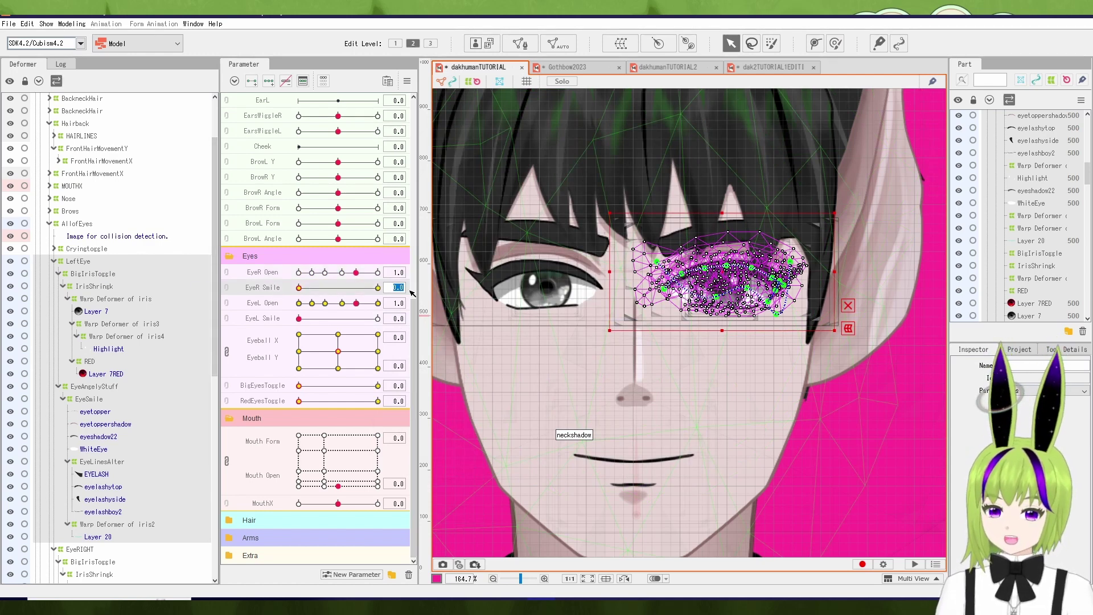
left_click(378, 288)
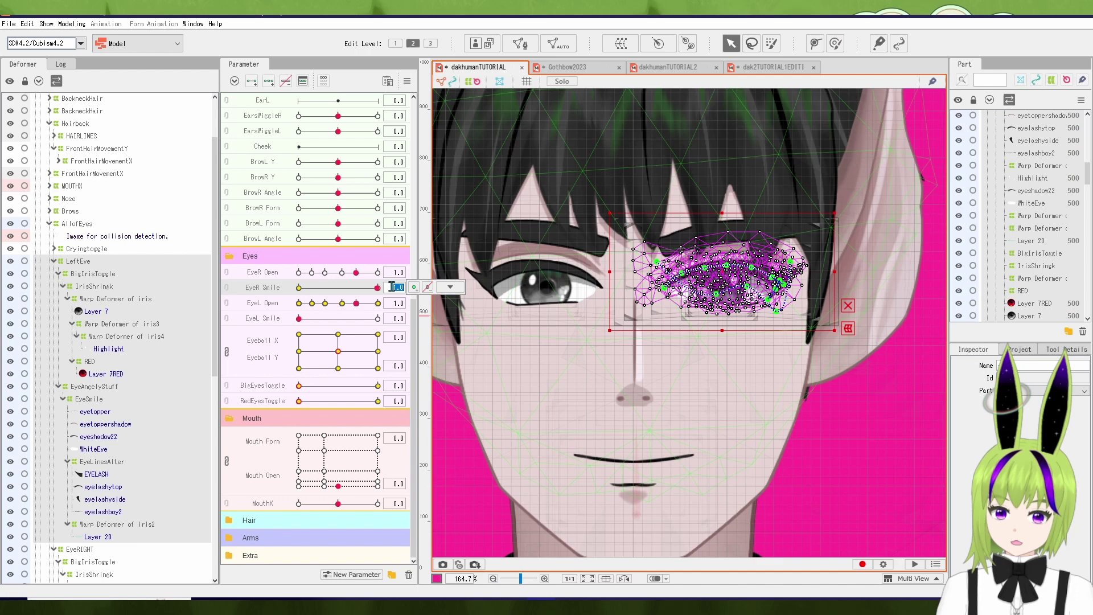
left_click(427, 288)
left_click(463, 334)
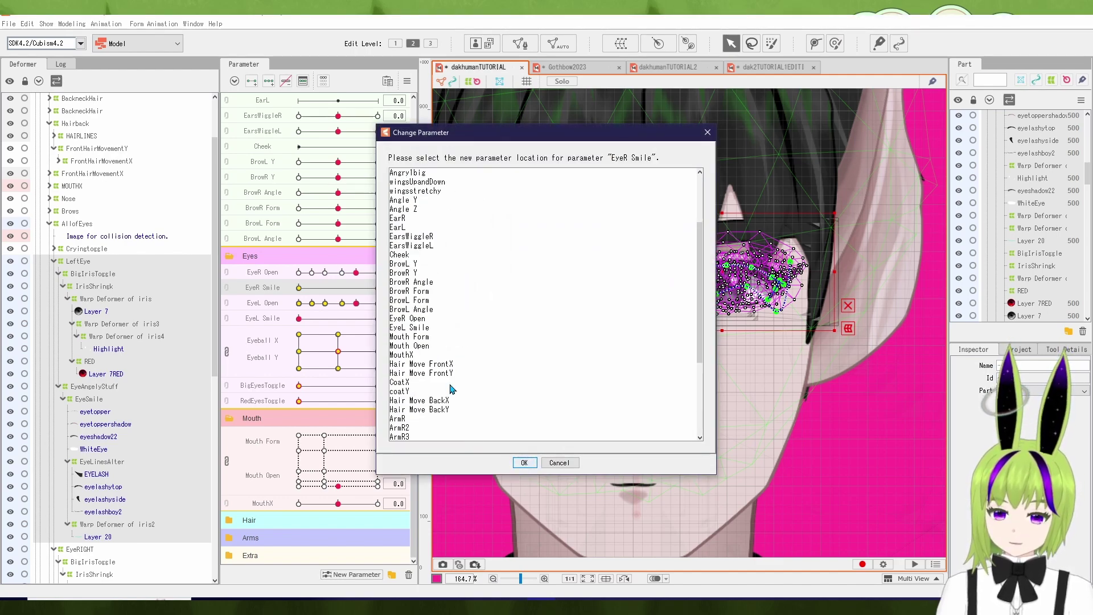
scroll(452, 365, "down", 2)
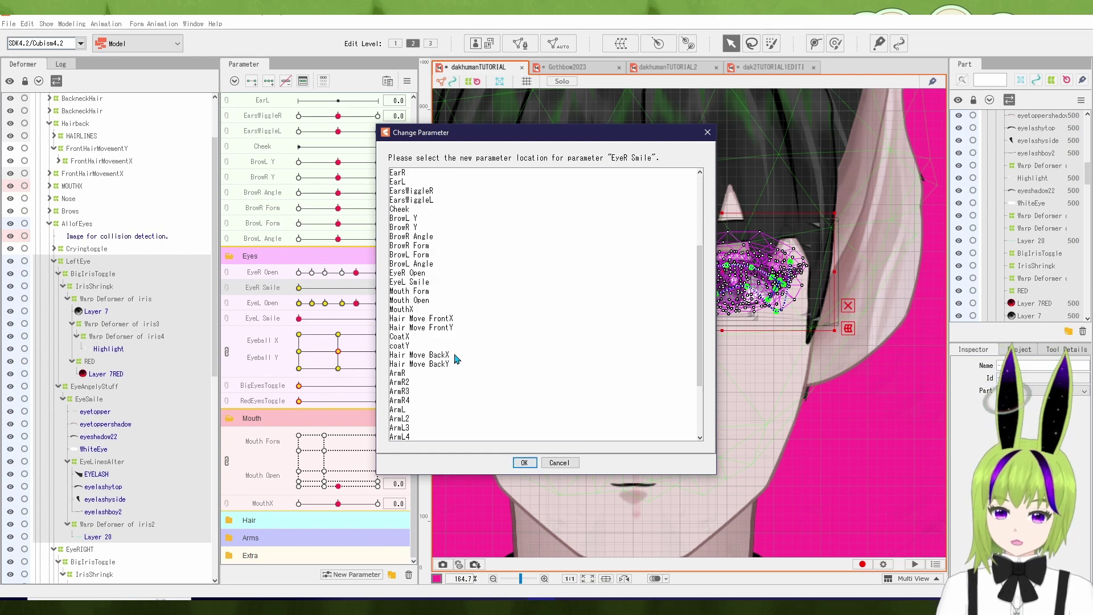
scroll(468, 379, "up", 2)
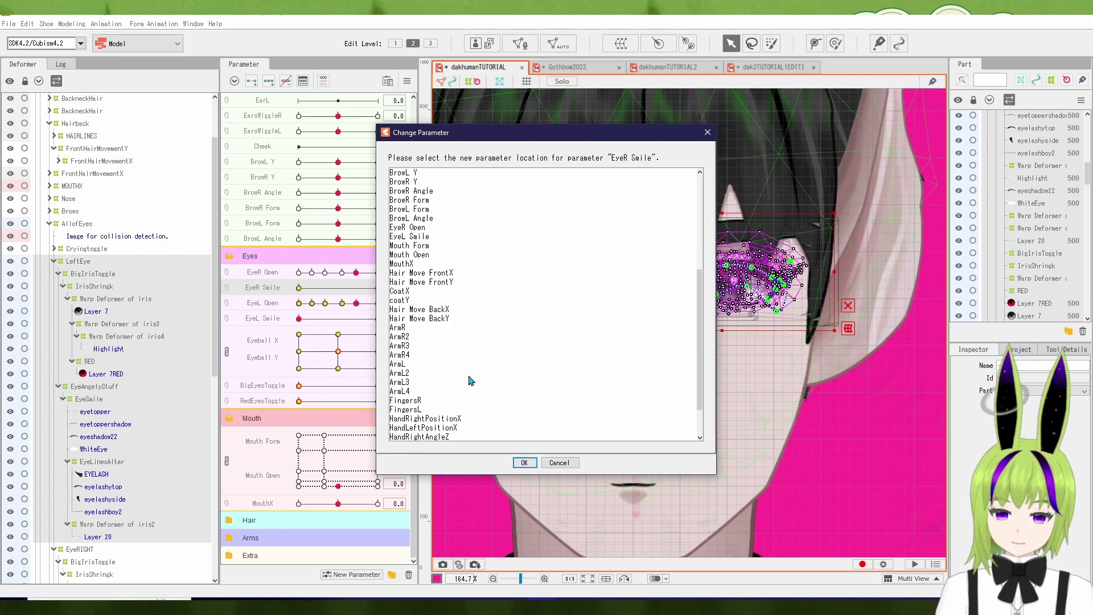
left_click(442, 327)
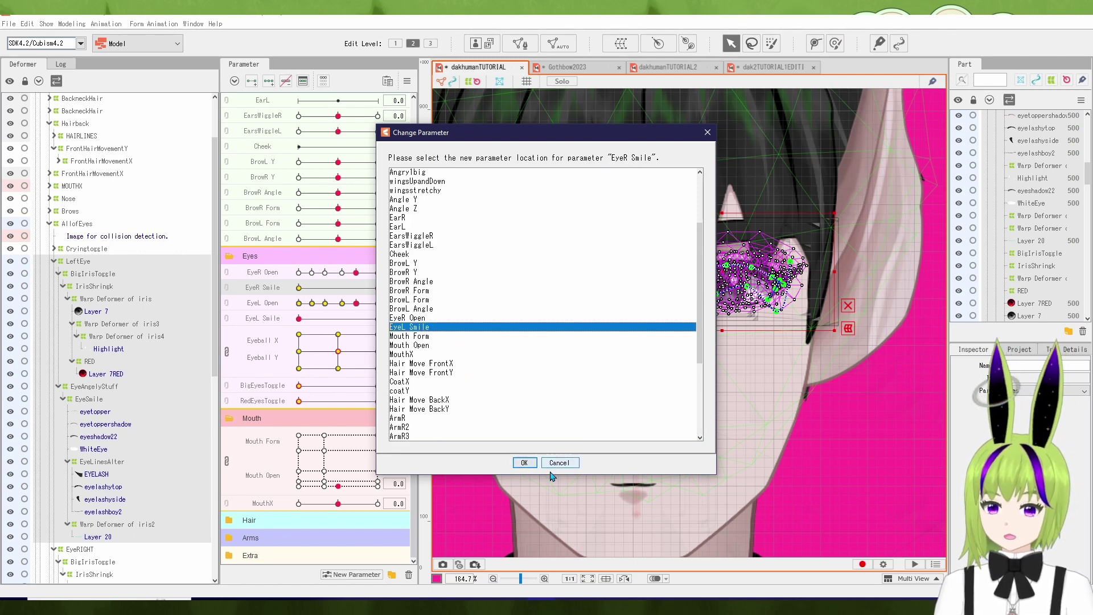
left_click(524, 462)
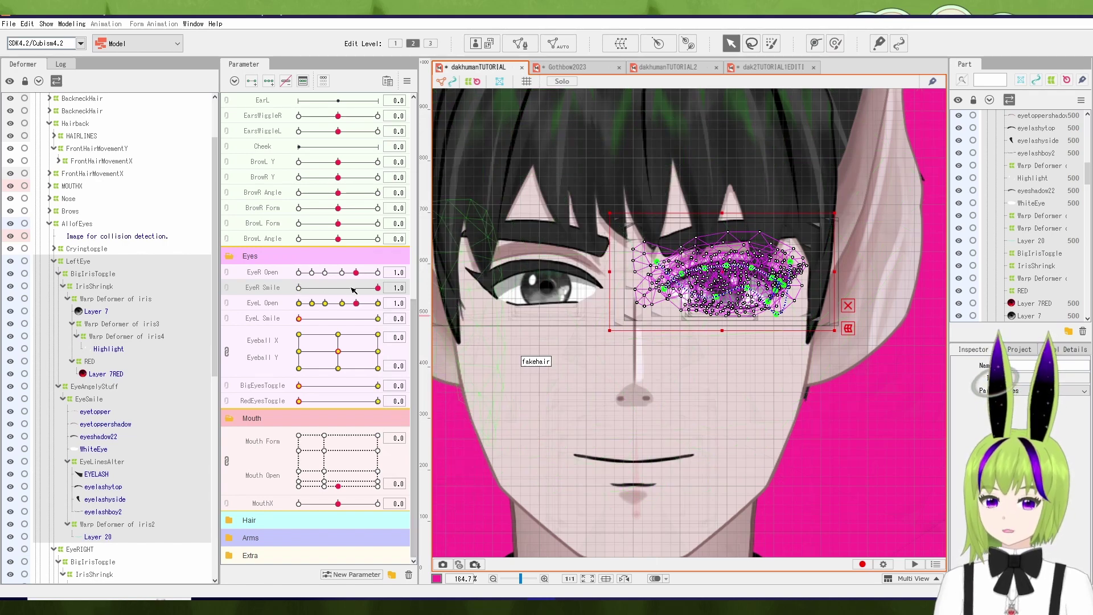
Select the LeftEye group, test its blink, and set the eye back to fully open.
left_click(89, 262)
left_click_drag(356, 273, 356, 303)
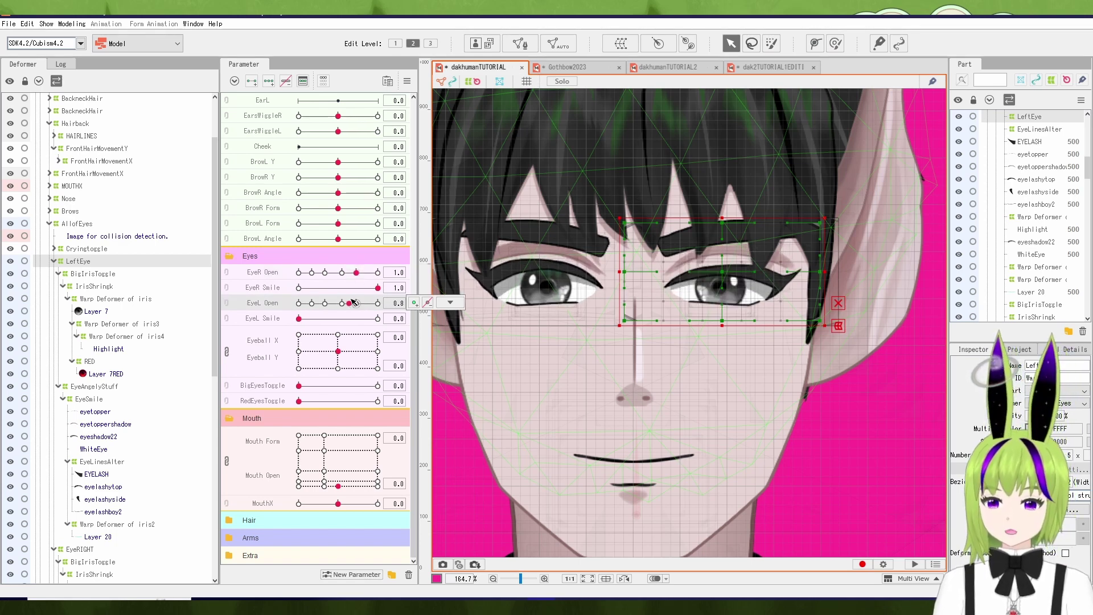
left_click(264, 319)
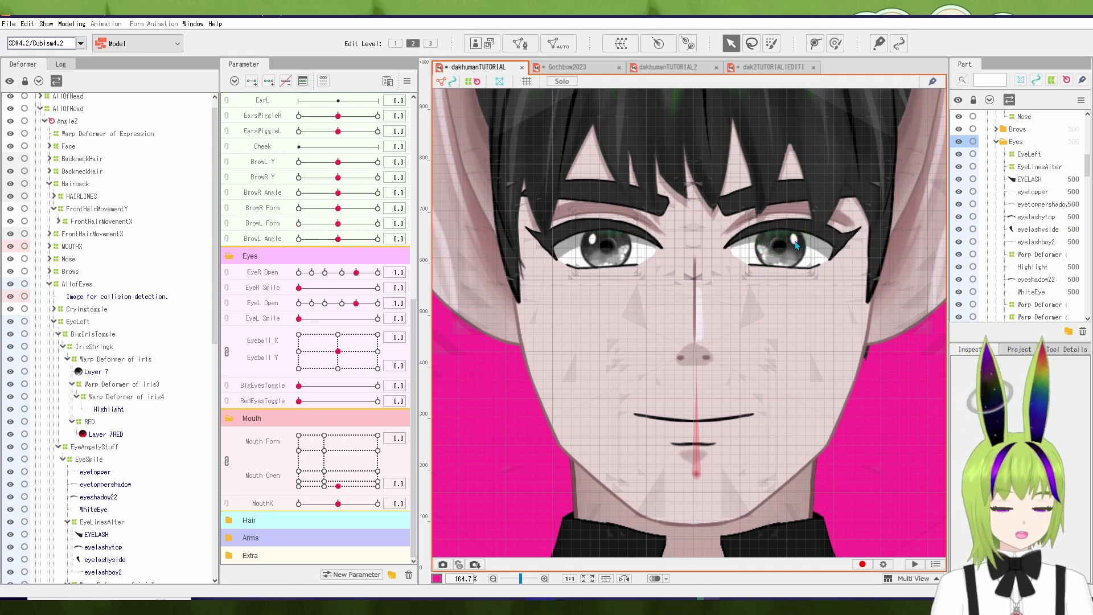
Select the right eye's Highlight mesh and reflect it horizontally.
right_click(798, 244)
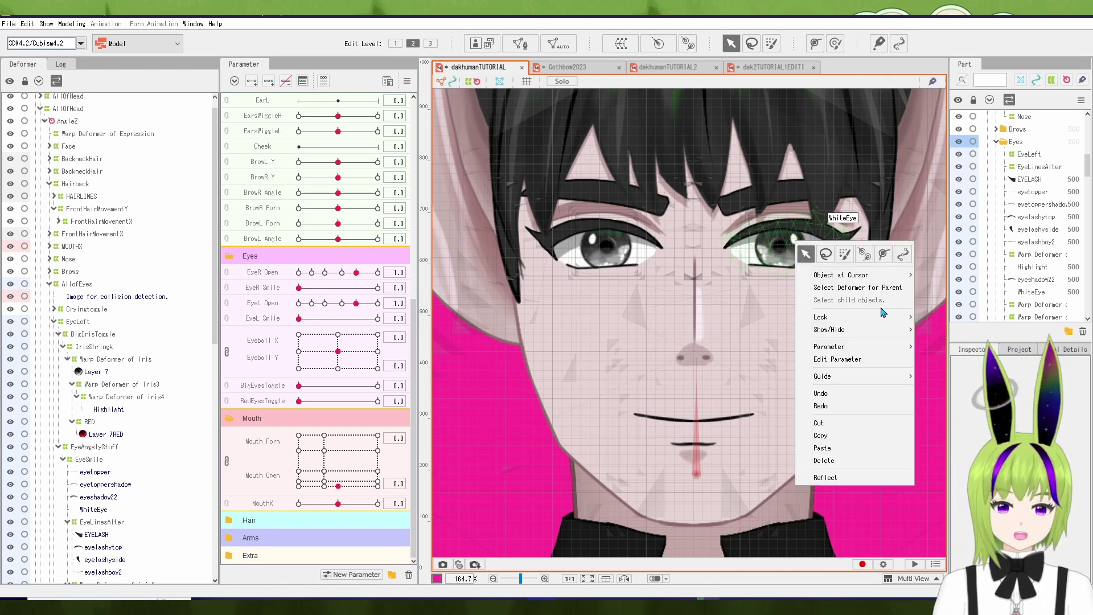
mouse_move(832, 275)
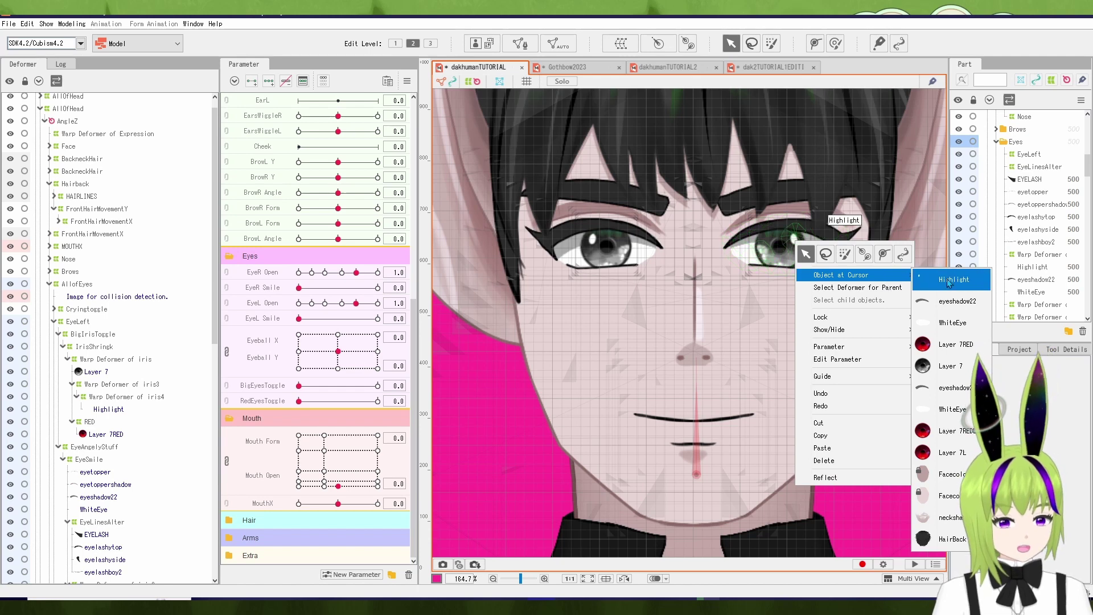
left_click(928, 280)
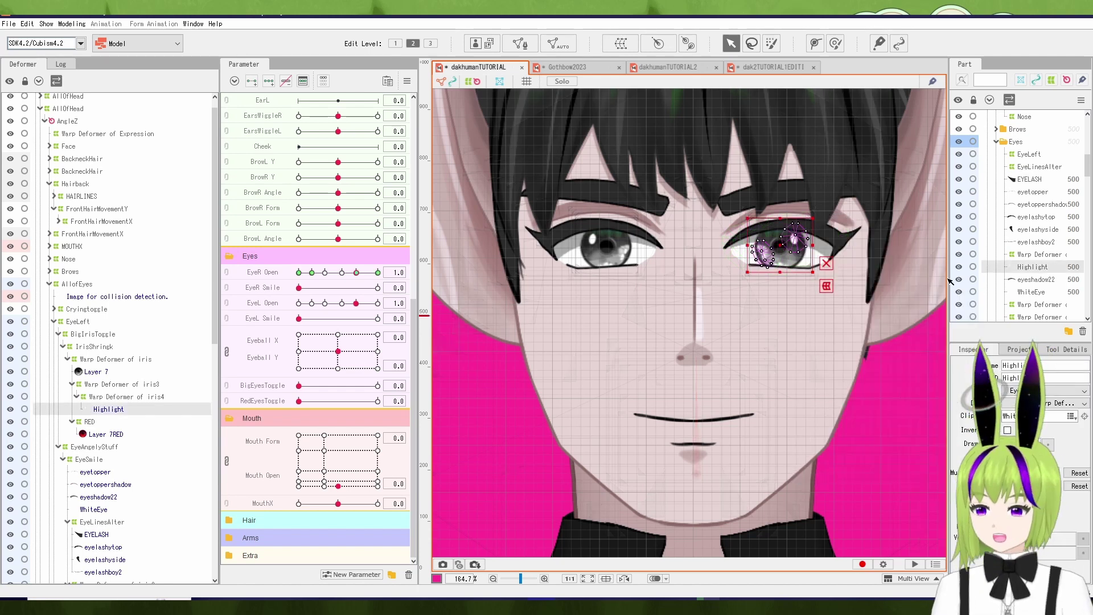
right_click(797, 242)
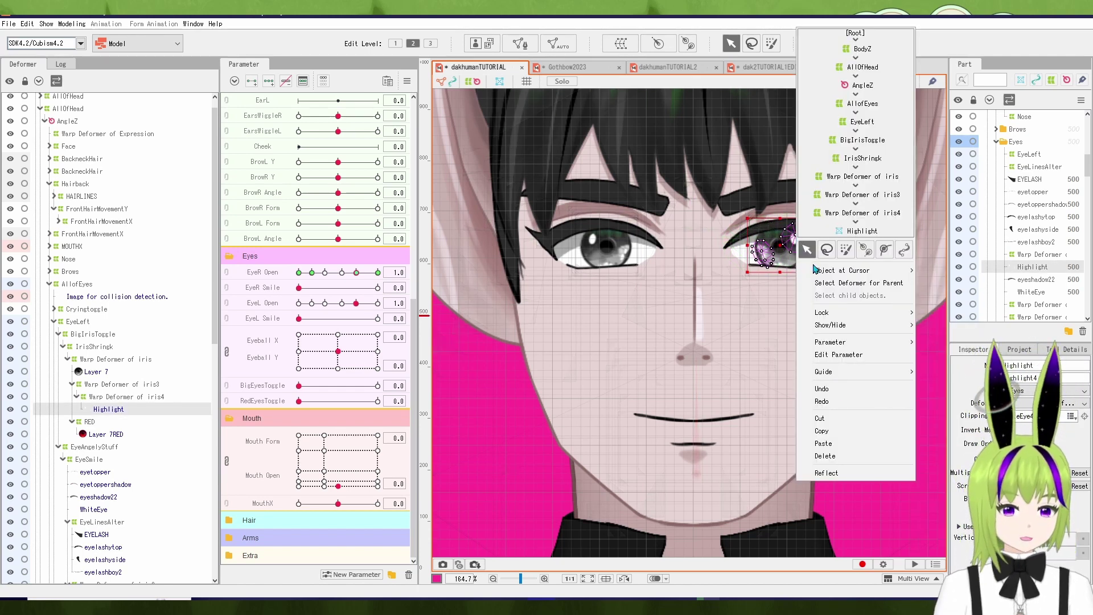
left_click(827, 473)
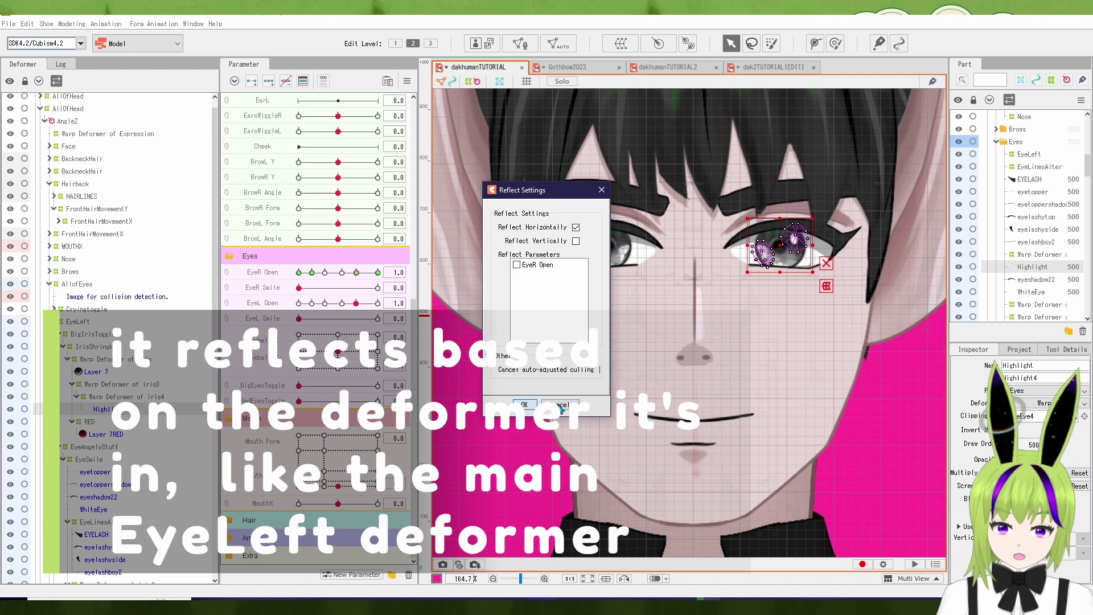
left_click(524, 404)
left_click(116, 398)
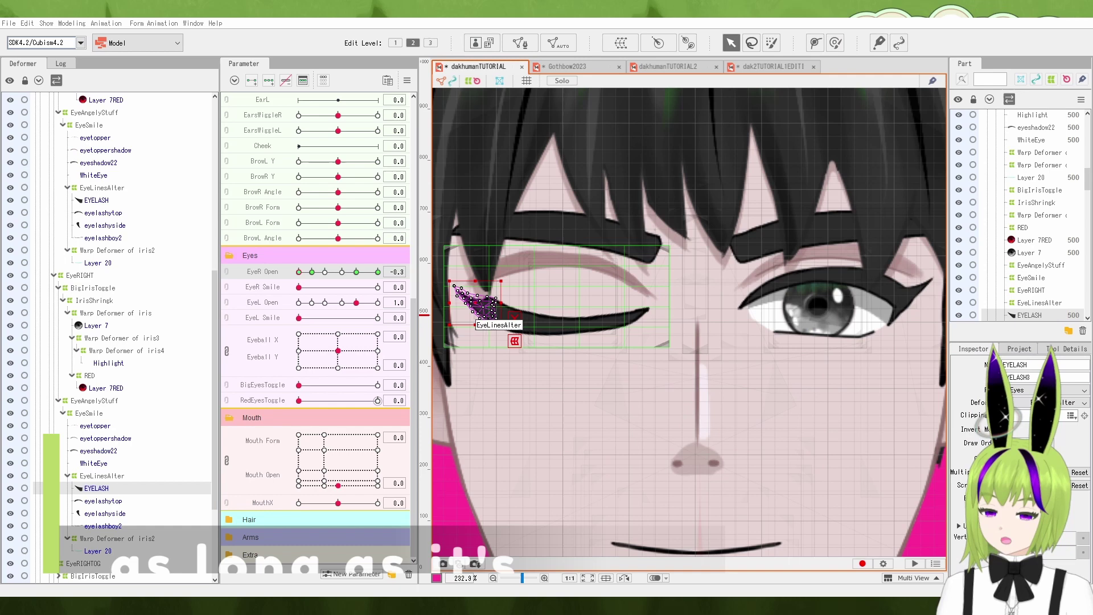
Rotate and shift the closed right eye's EYELASH mesh, then copy its form with Ctrl+Shift+C.
left_click(312, 271)
key("ctrl+z")
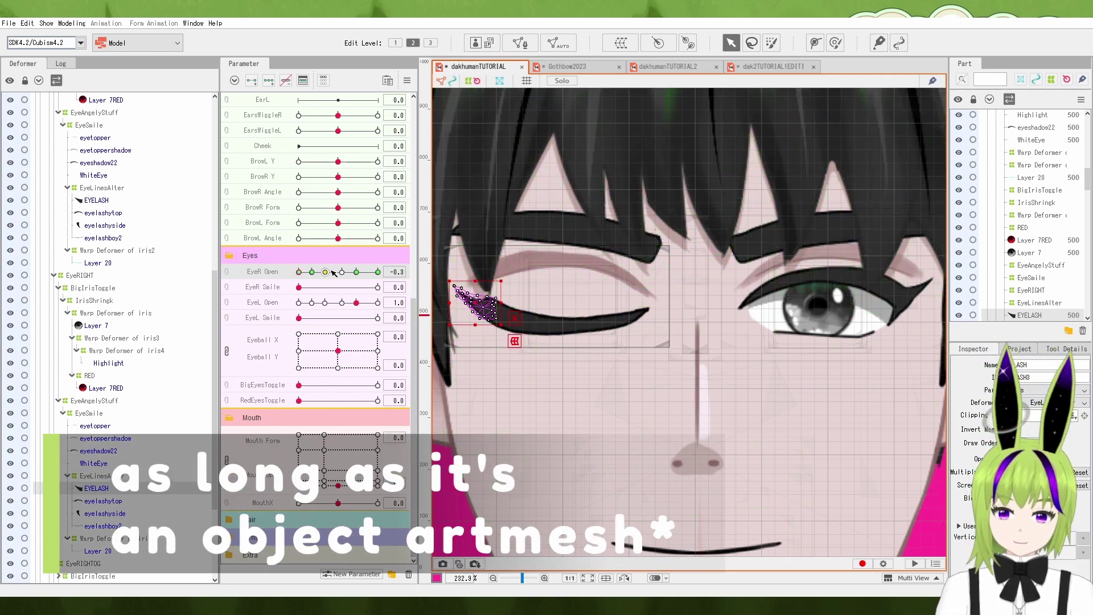
left_click_drag(505, 277, 499, 297)
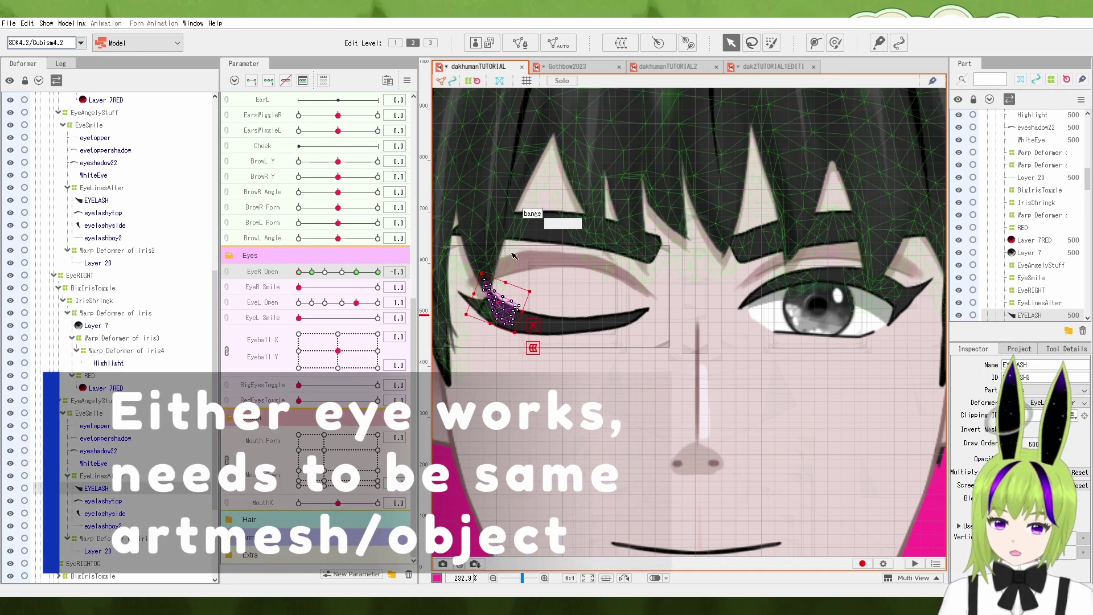
left_click(110, 482)
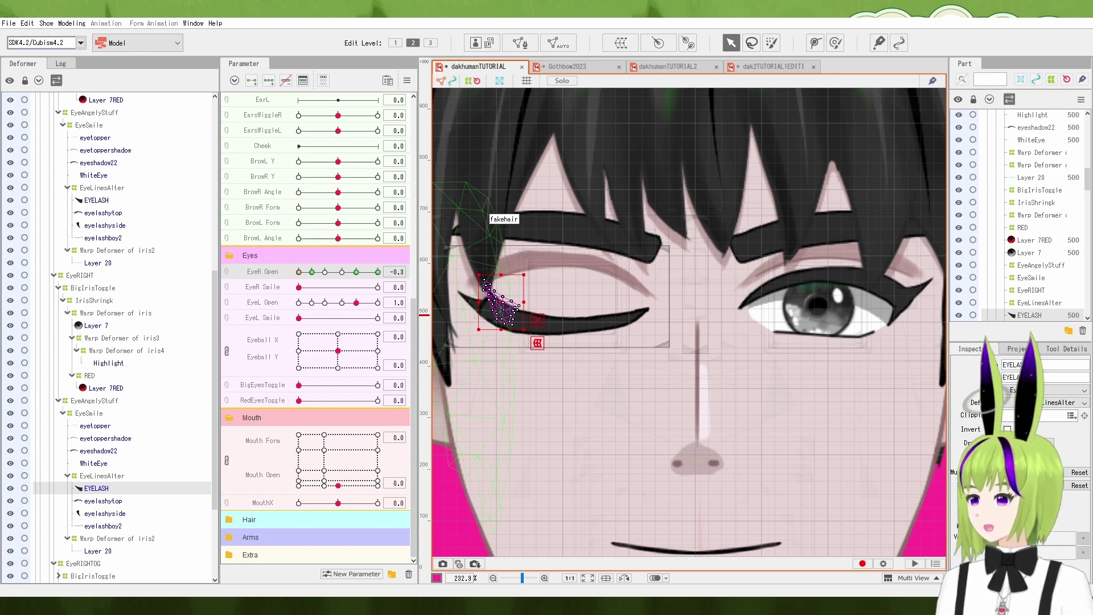
key("ctrl+shift+c")
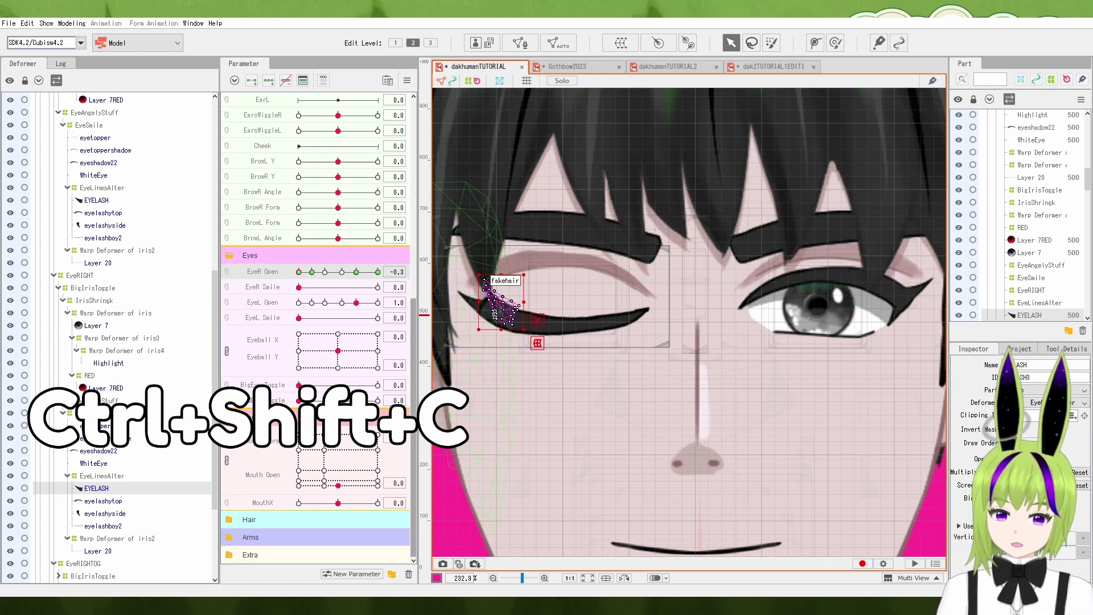
Copy the tweaked eyelash's form via Modeling > Edit Form > Copy Form.
scroll(499, 282, "up", 2)
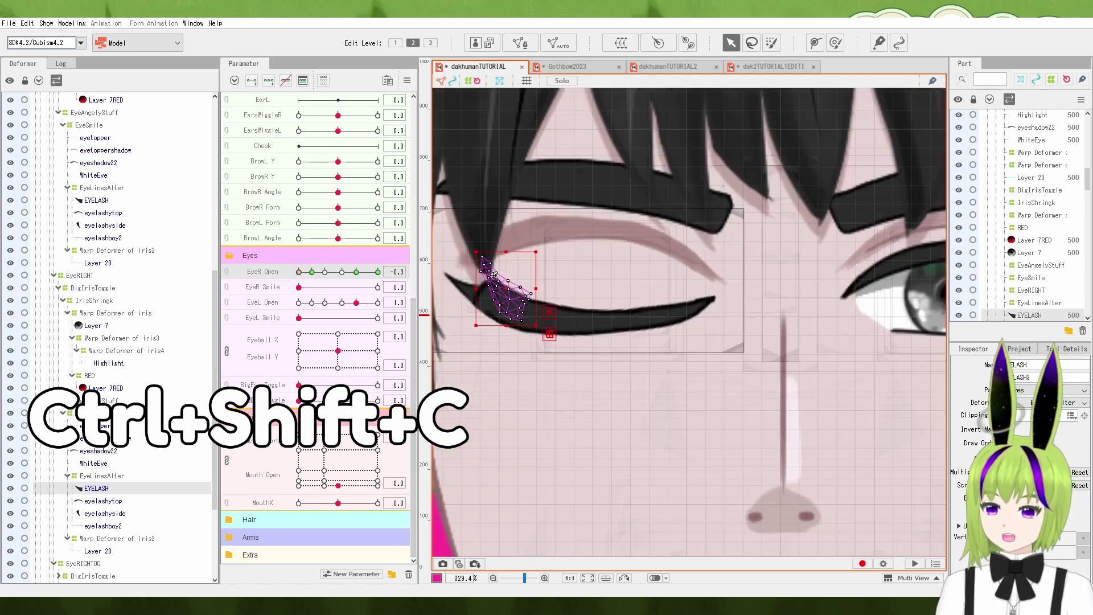
left_click(68, 23)
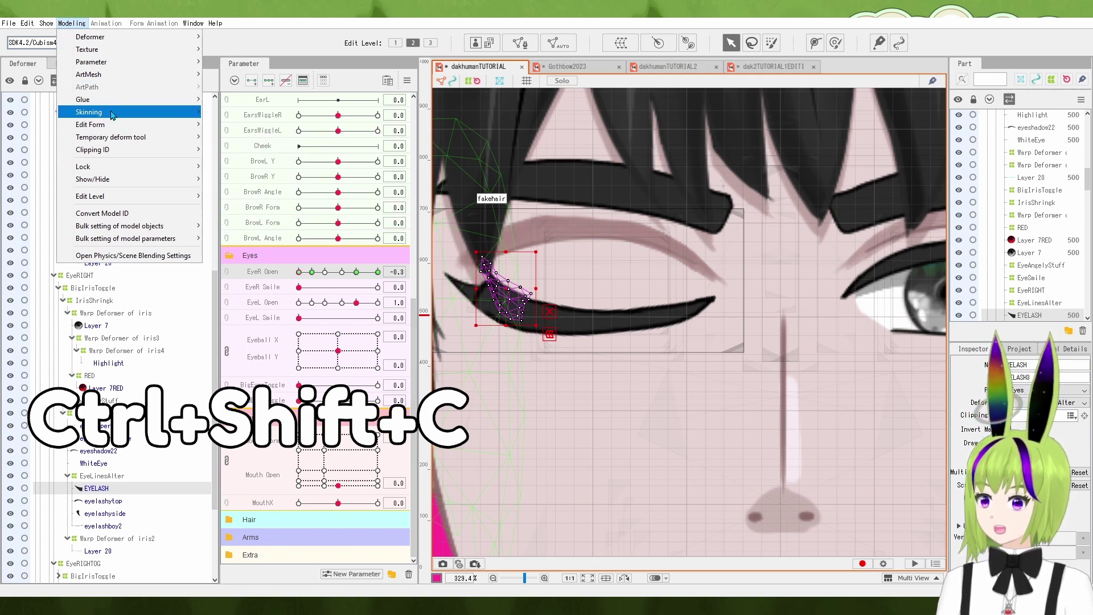
mouse_move(116, 128)
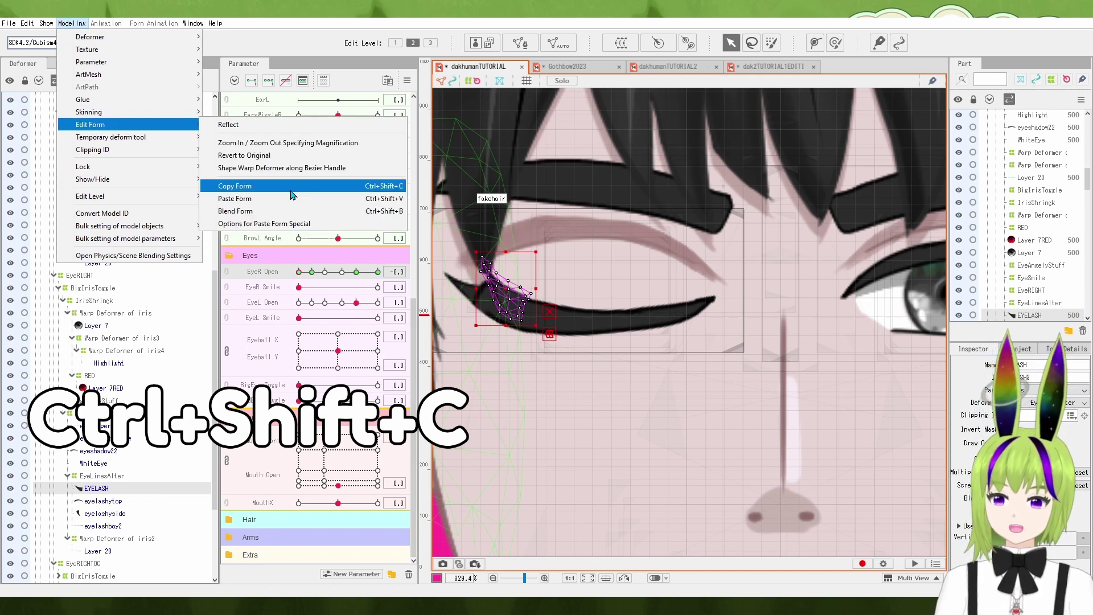
left_click(234, 185)
Select the other eye's EYELASH mesh and set EyeL Open to its -0.3 key.
scroll(672, 232, "down", 2)
scroll(672, 232, "up", 1)
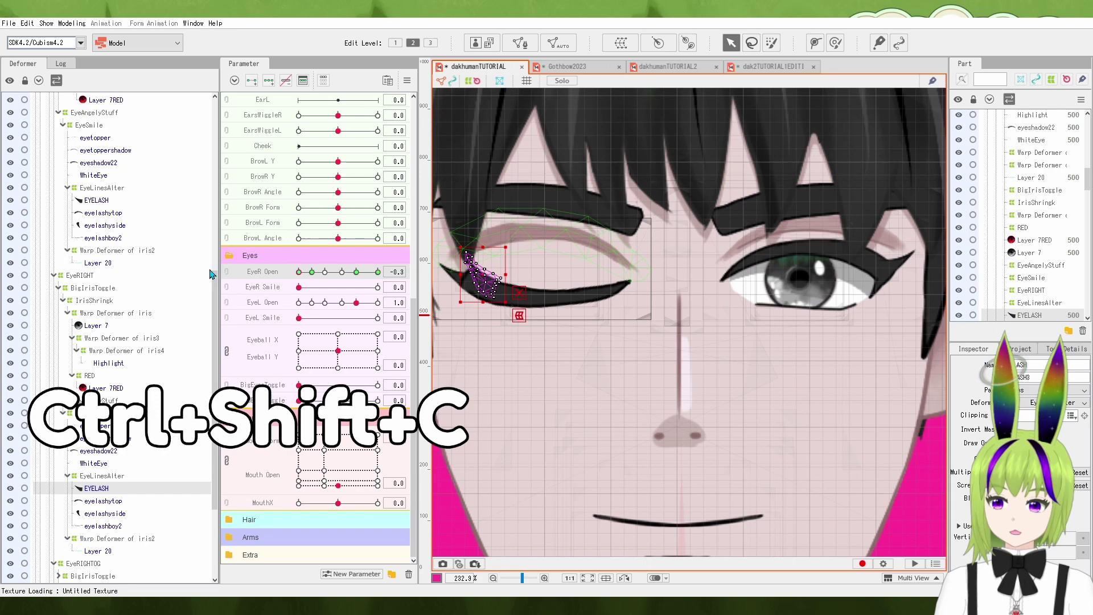
left_click(137, 200)
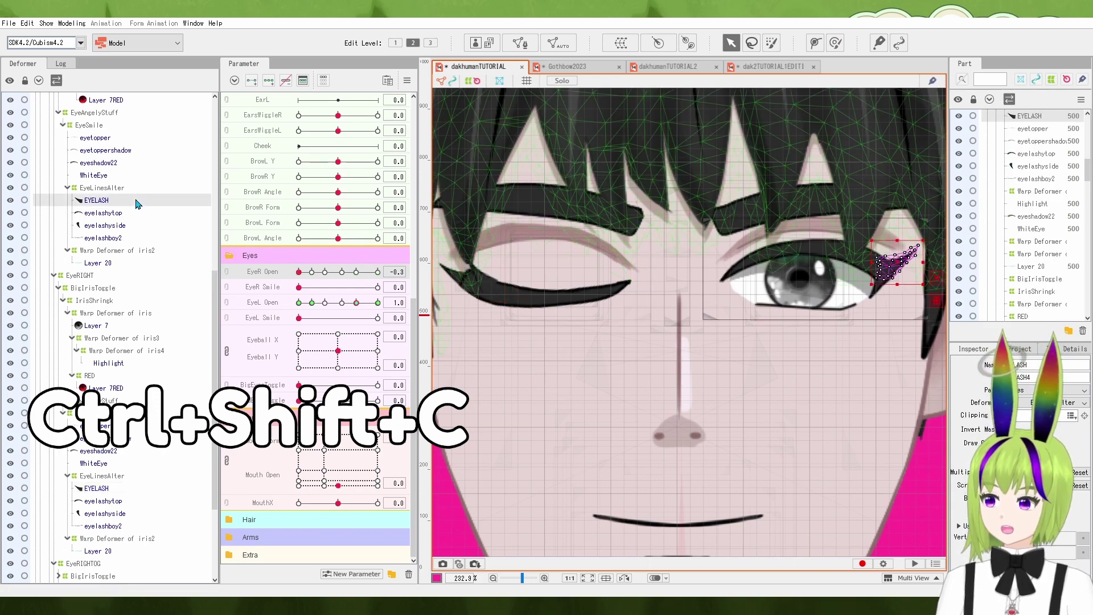
scroll(796, 267, "down", 3)
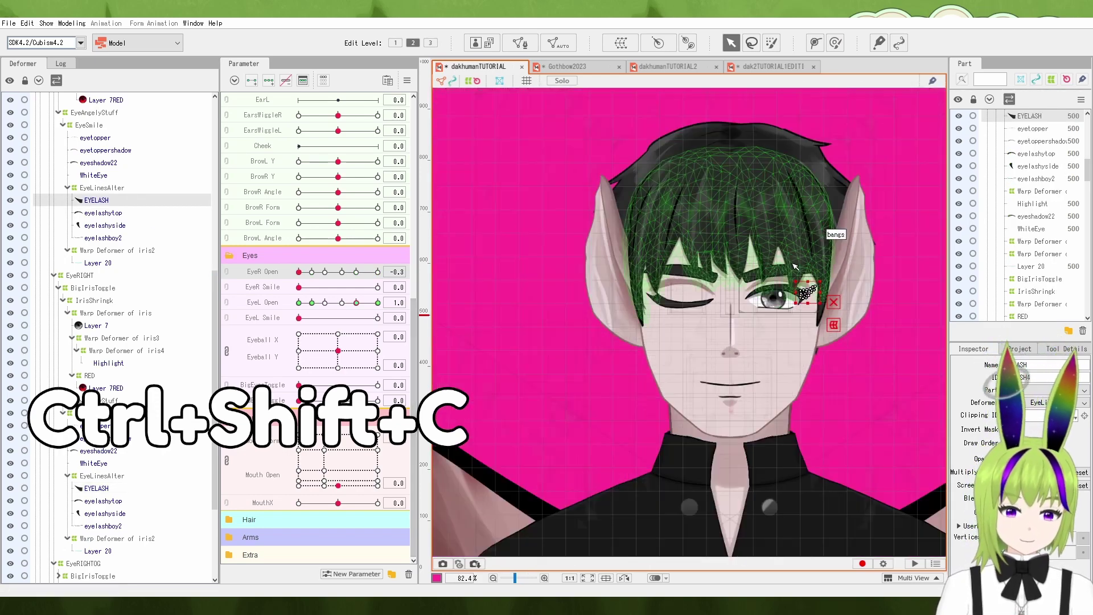
scroll(796, 266, "up", 2)
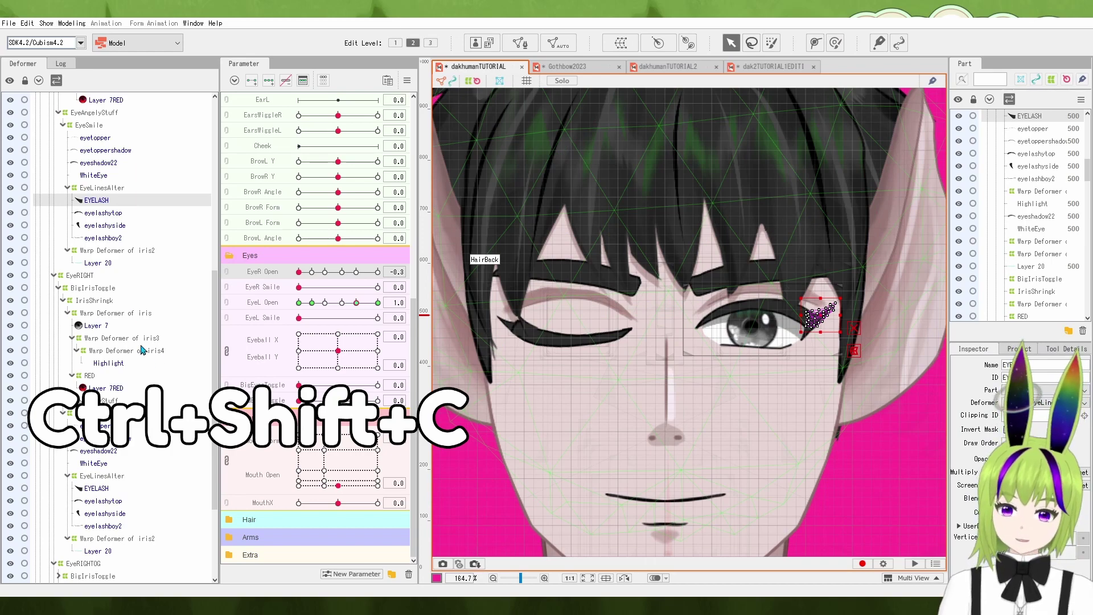
left_click(299, 303)
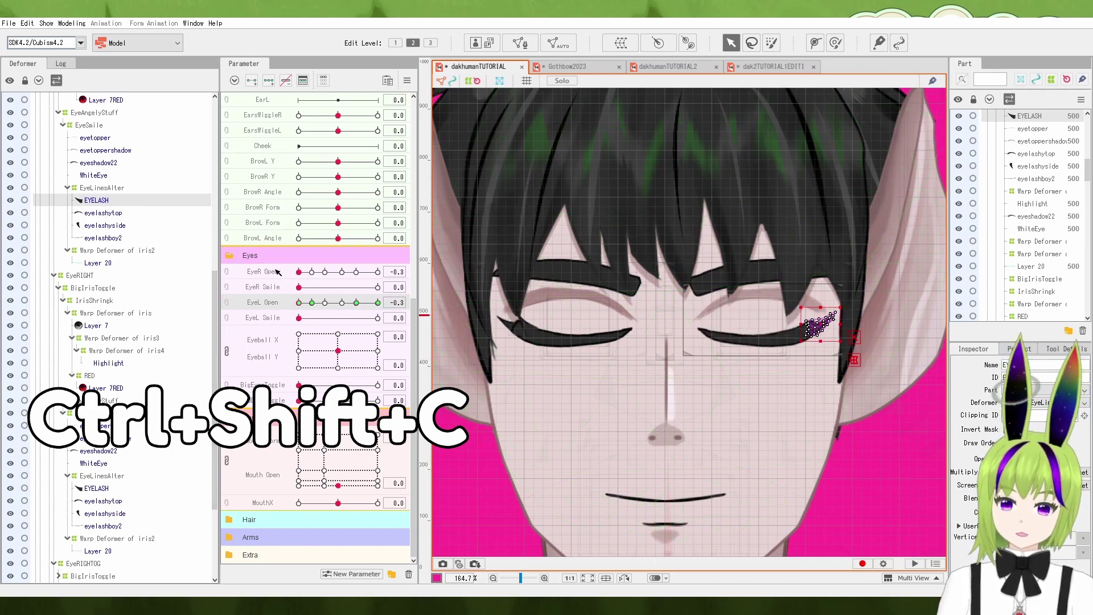
Paste the copied form onto the left EYELASH with Ctrl+Shift+V.
scroll(785, 341, "up", 1)
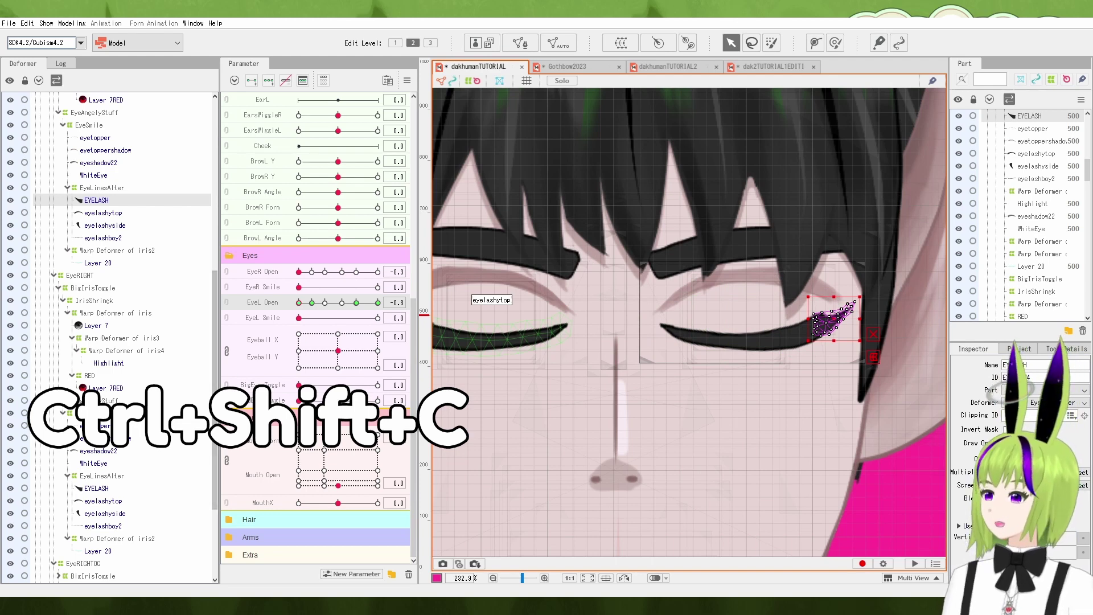
key("ctrl+shift+v")
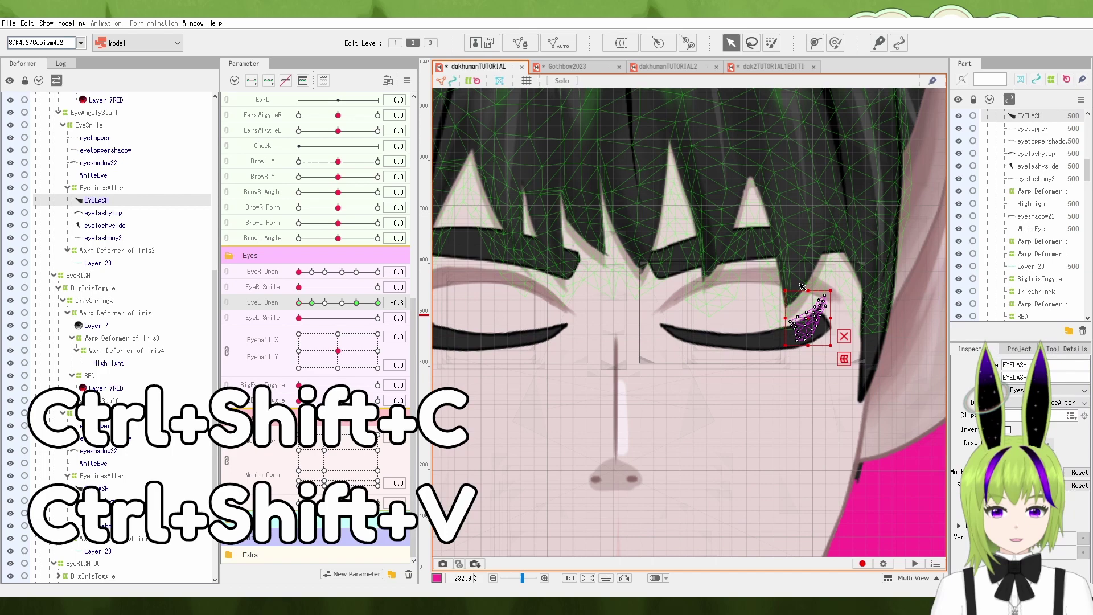
scroll(814, 287, "down", 1)
scroll(848, 285, "up", 1)
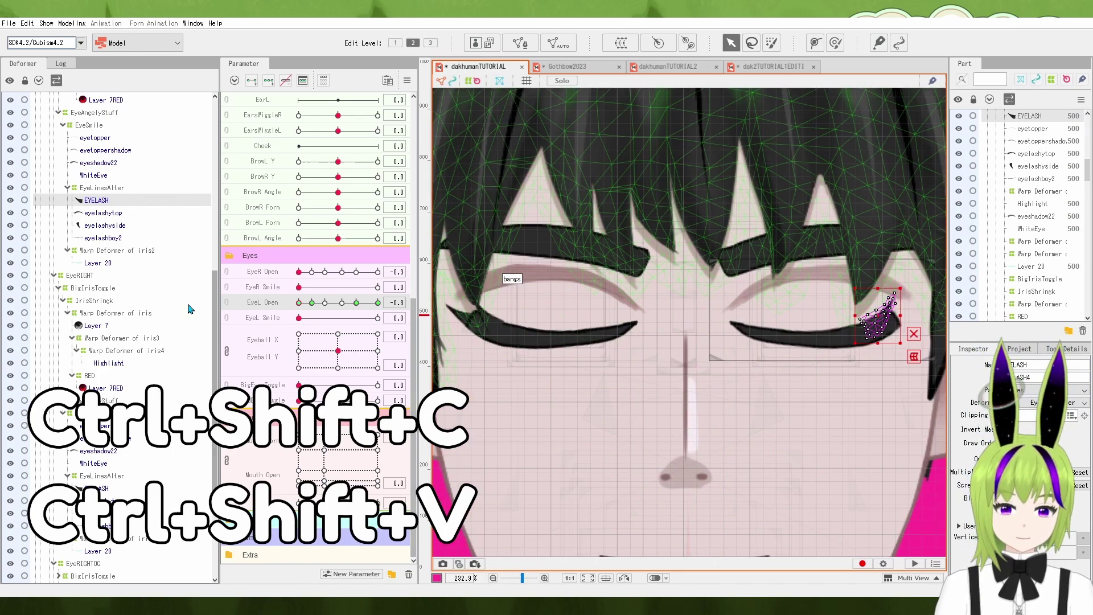
left_click(102, 187)
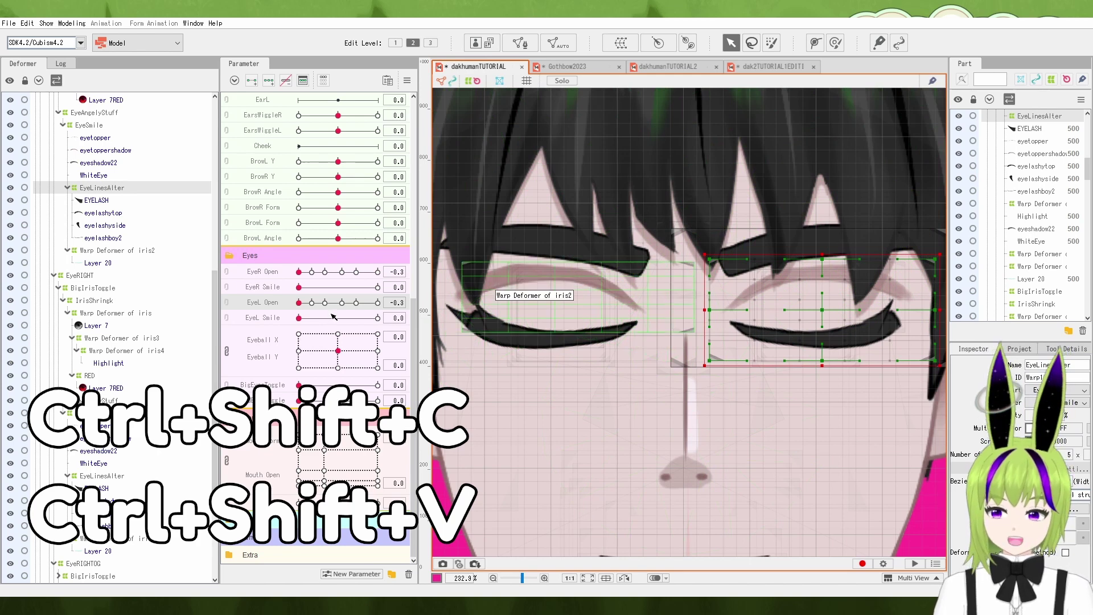
Drag the EyeL Open slider up to reopen the left eye and check the pasted eyelash.
left_click_drag(317, 304, 281, 282)
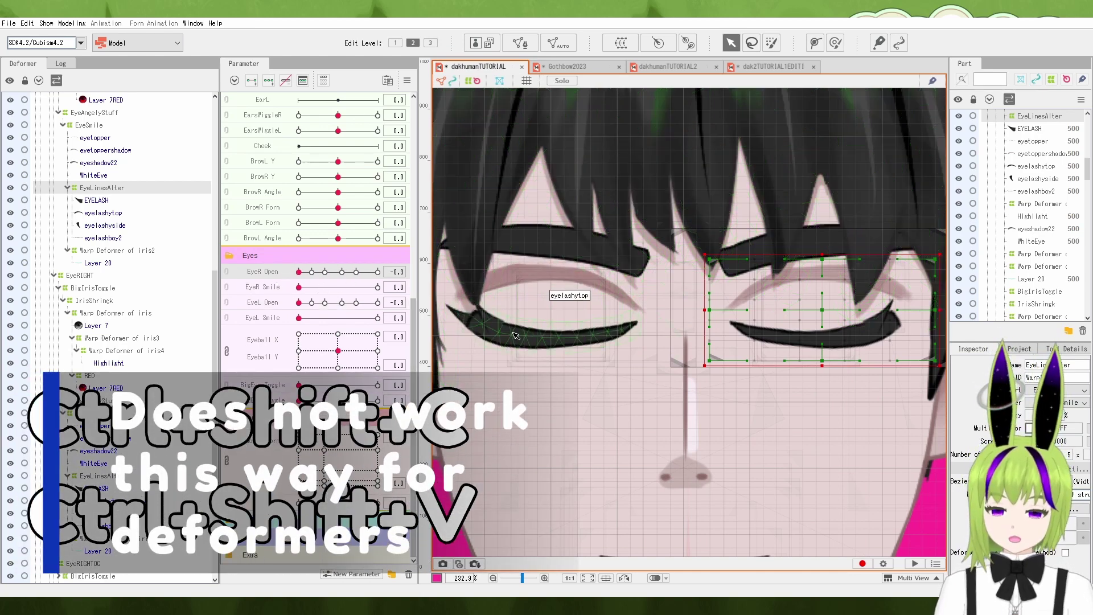